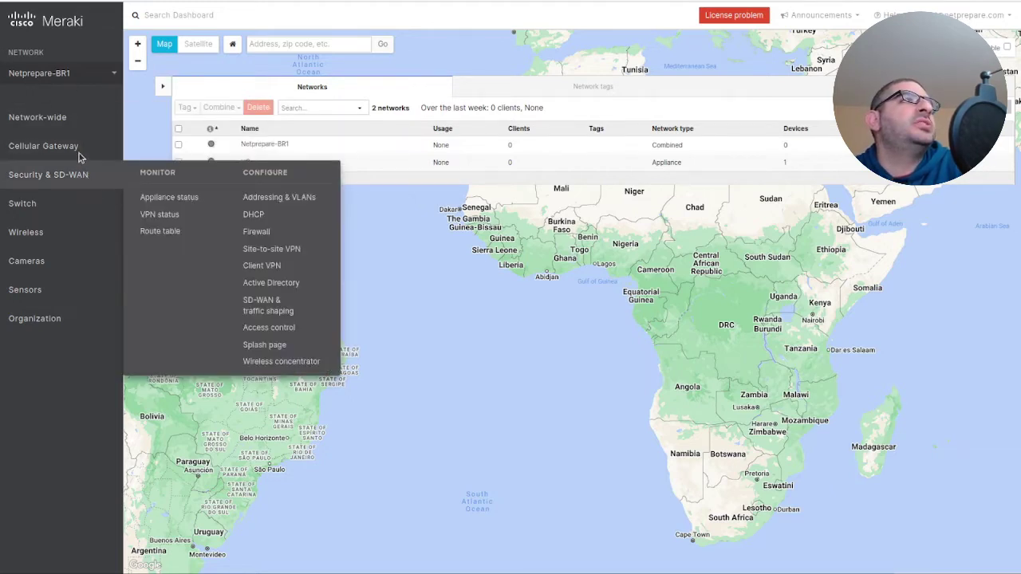
Open the access control settings for Unconfigured SSID 3 from the SSIDs overview
mouse_move(71, 227)
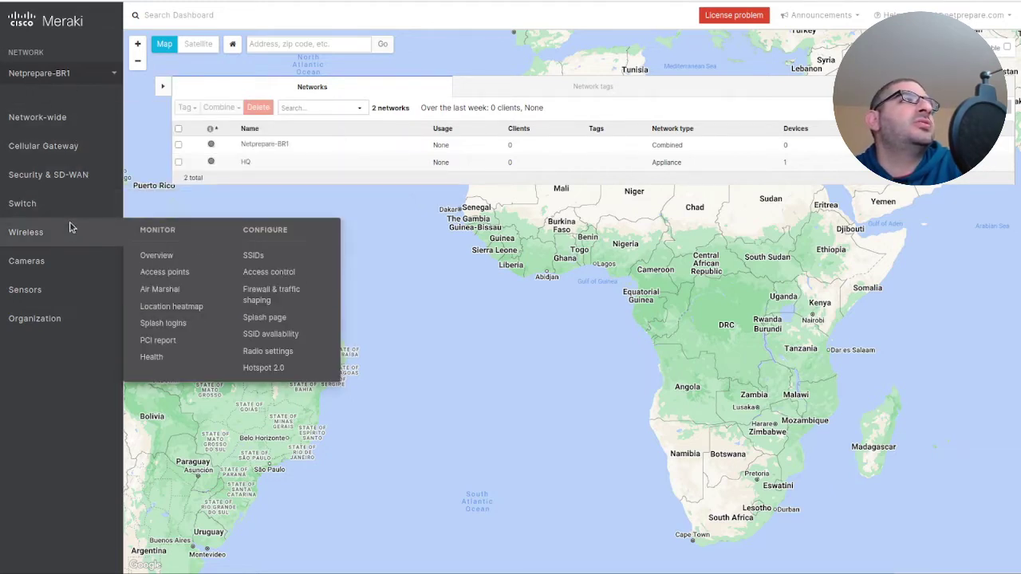
left_click(253, 255)
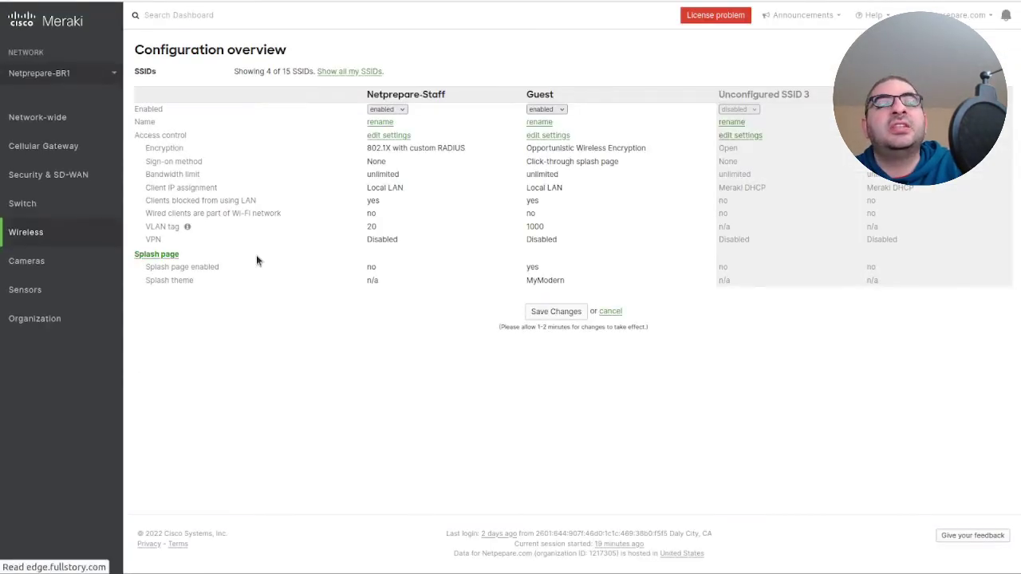
left_click(728, 136)
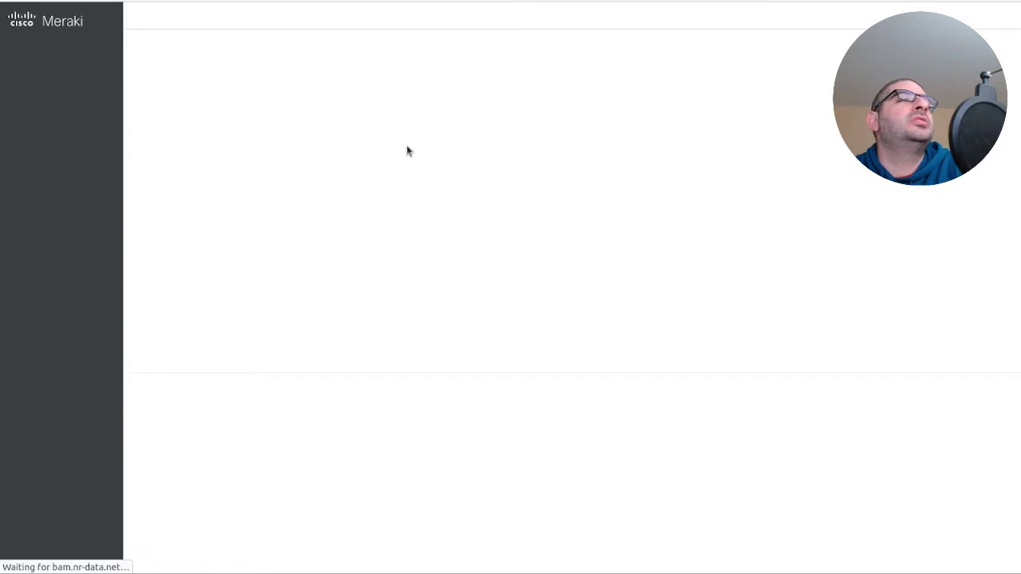
Rename the SSID to NetPrepare_IOT and set it to Enabled
left_click(491, 157)
key("ctrl+a")
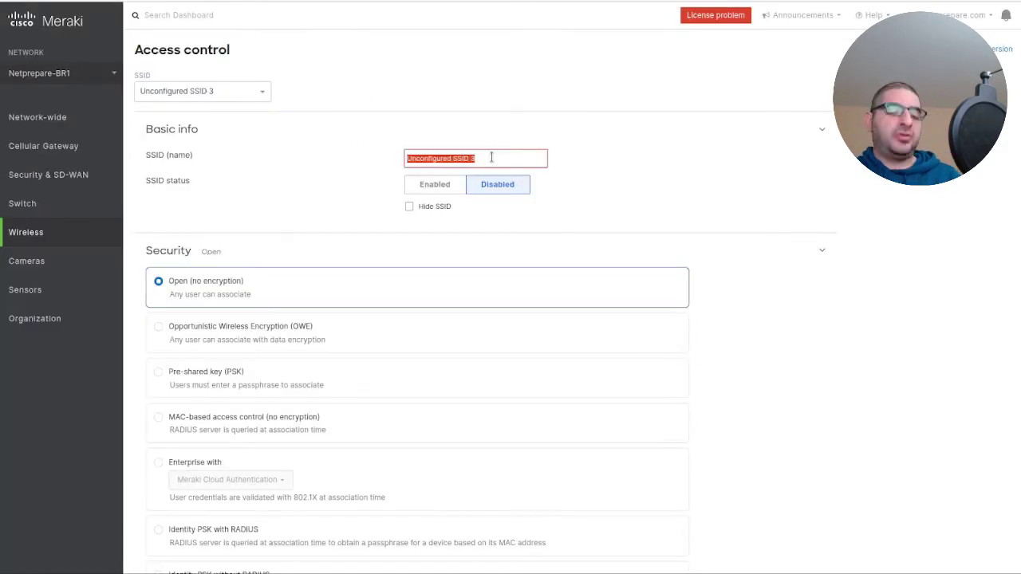
type("NetPrepare_IOT")
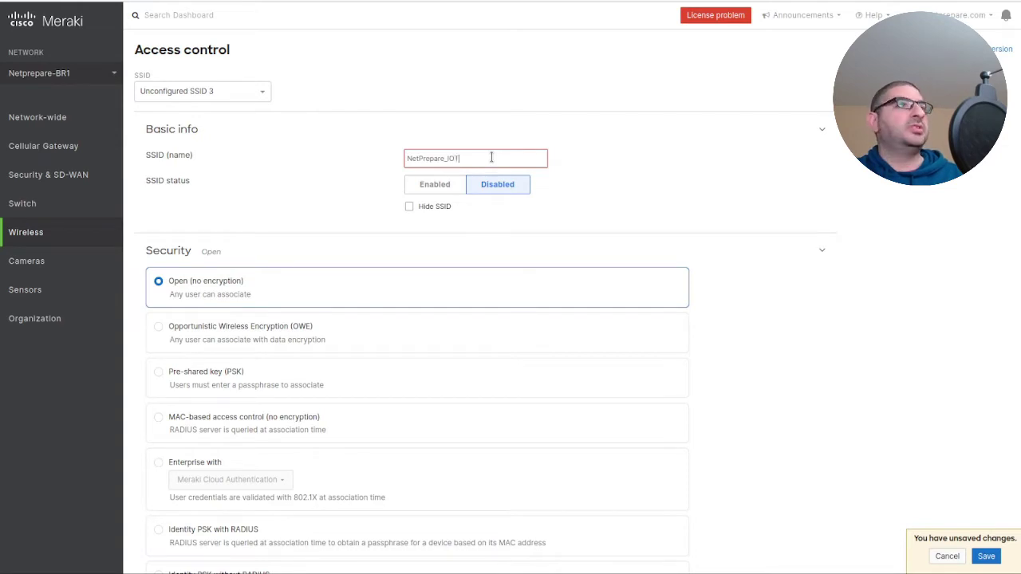
left_click(446, 188)
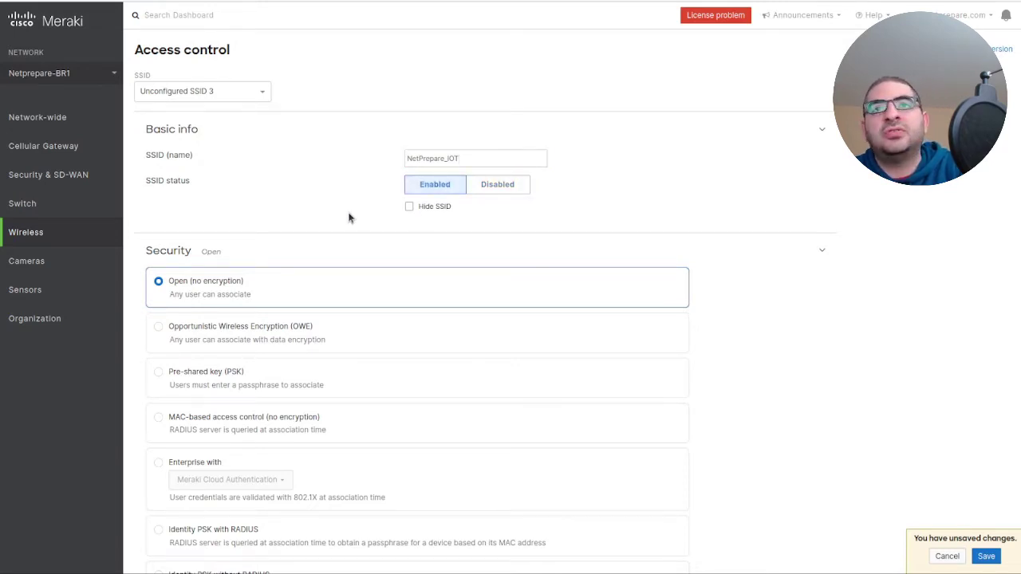
Set the SSID security to Identity PSK without RADIUS
scroll(348, 218, "down", 1)
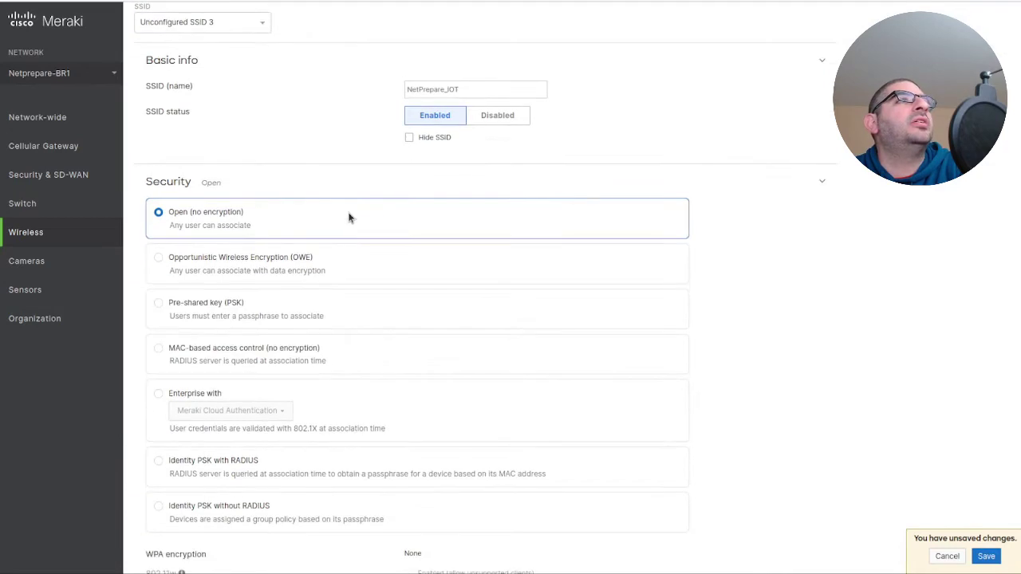
scroll(349, 217, "down", 3)
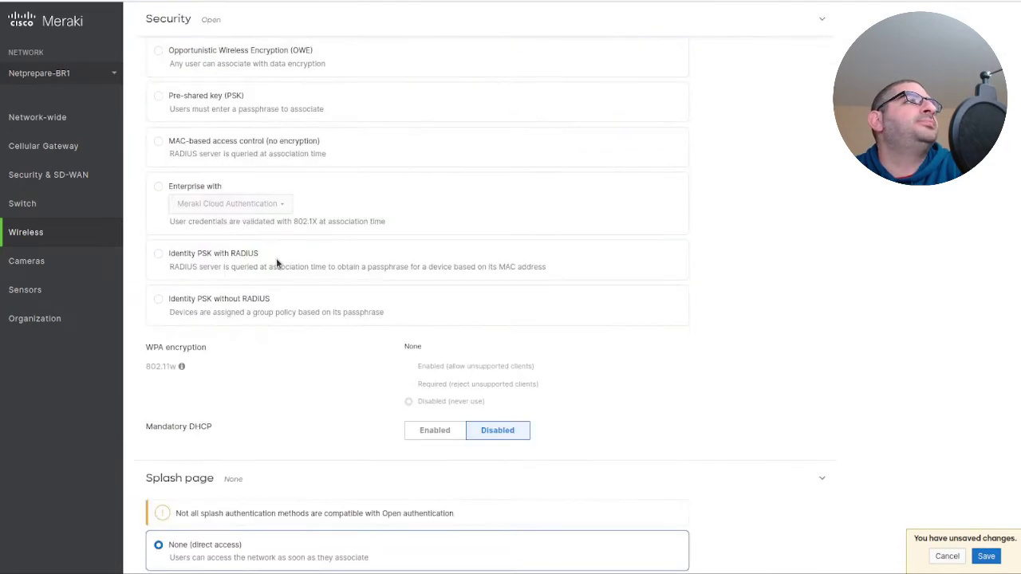
left_click(159, 299)
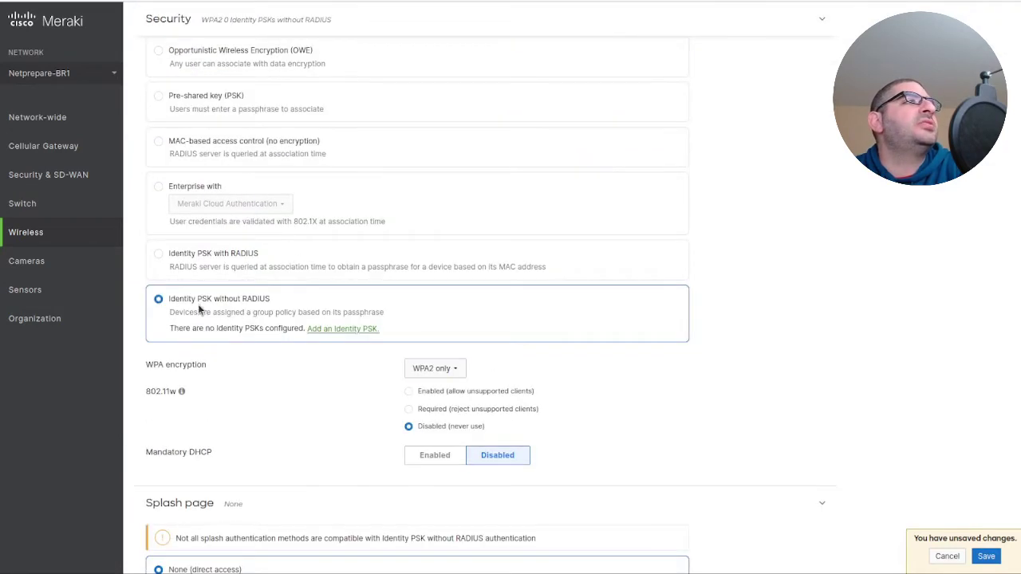
Look at the Add Identity PSK dialog's group policy options, then cancel without adding a PSK
left_click(347, 329)
left_click(516, 109)
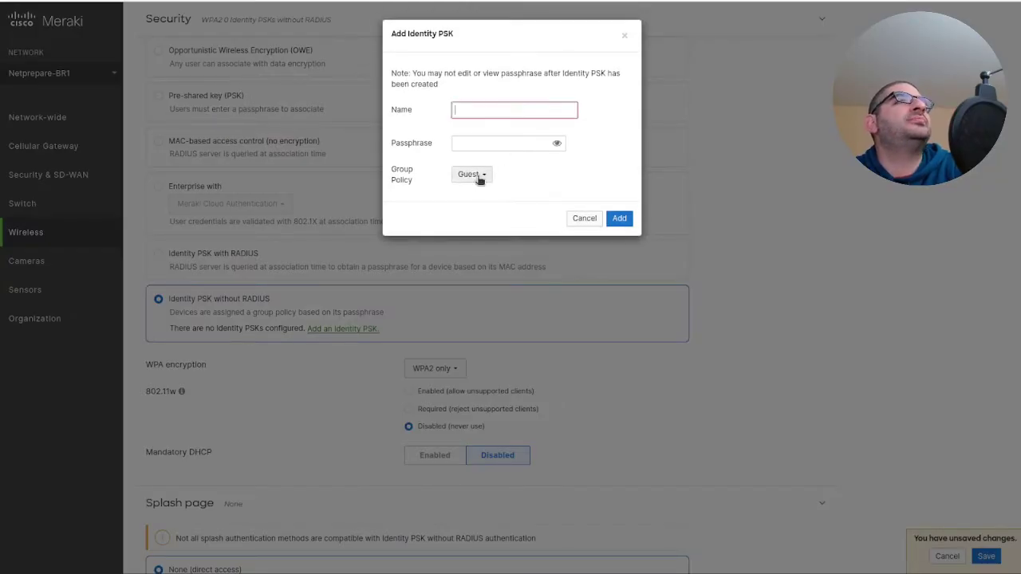
left_click(477, 174)
left_click(479, 177)
left_click(483, 173)
left_click(482, 201)
left_click(618, 220)
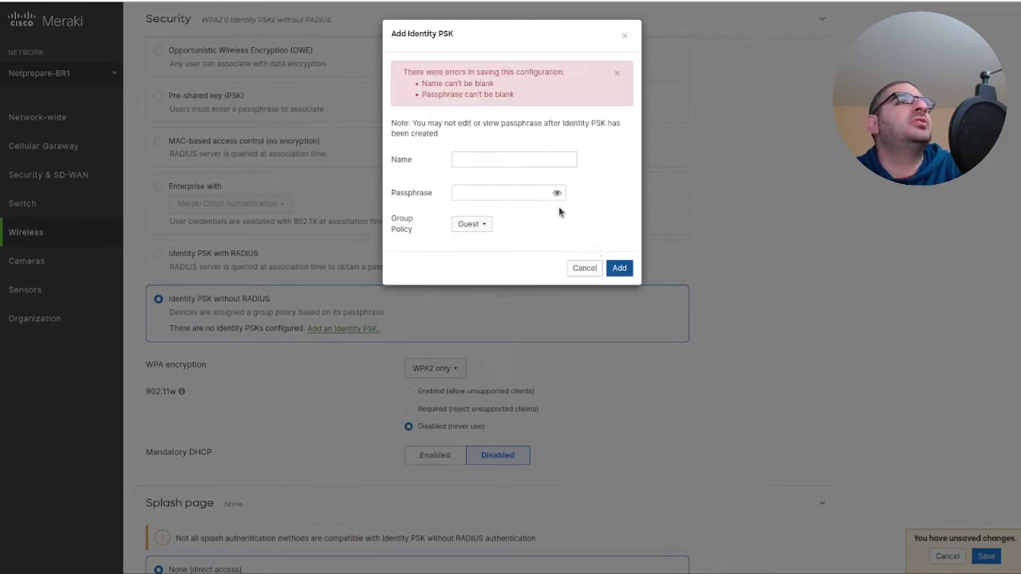
left_click(585, 267)
Use external DHCP with VLAN tagging on default VLAN 10, and save the SSID
scroll(563, 372, "down", 5)
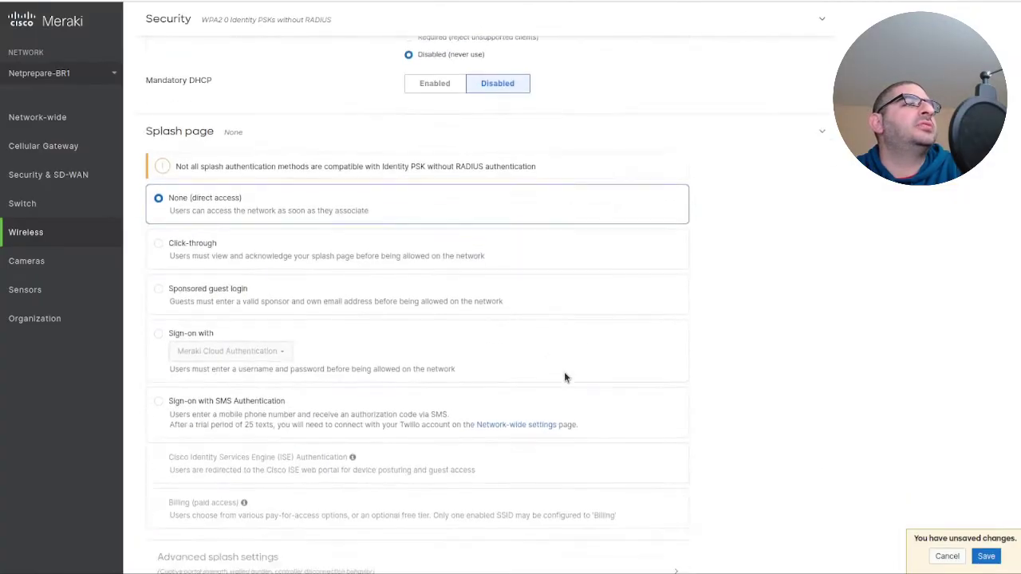
scroll(564, 372, "down", 5)
scroll(564, 372, "down", 1)
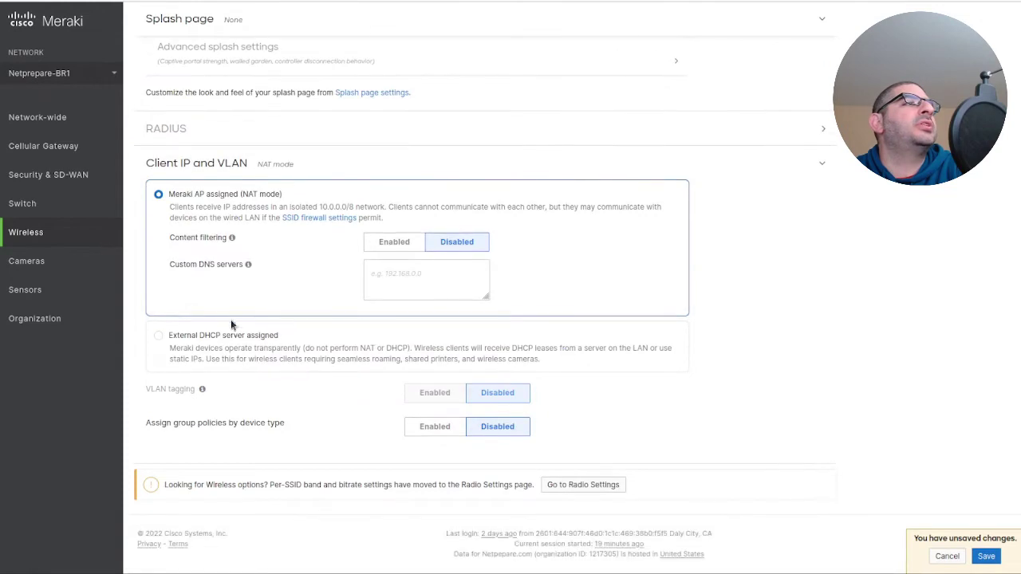
left_click(158, 337)
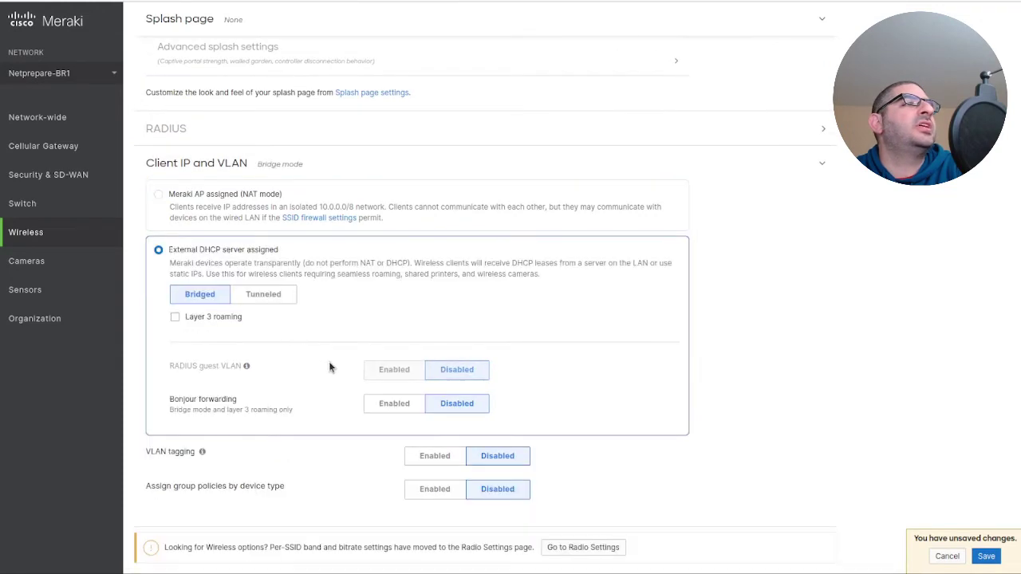
left_click(447, 460)
scroll(476, 456, "down", 3)
double_click(500, 307)
type("10")
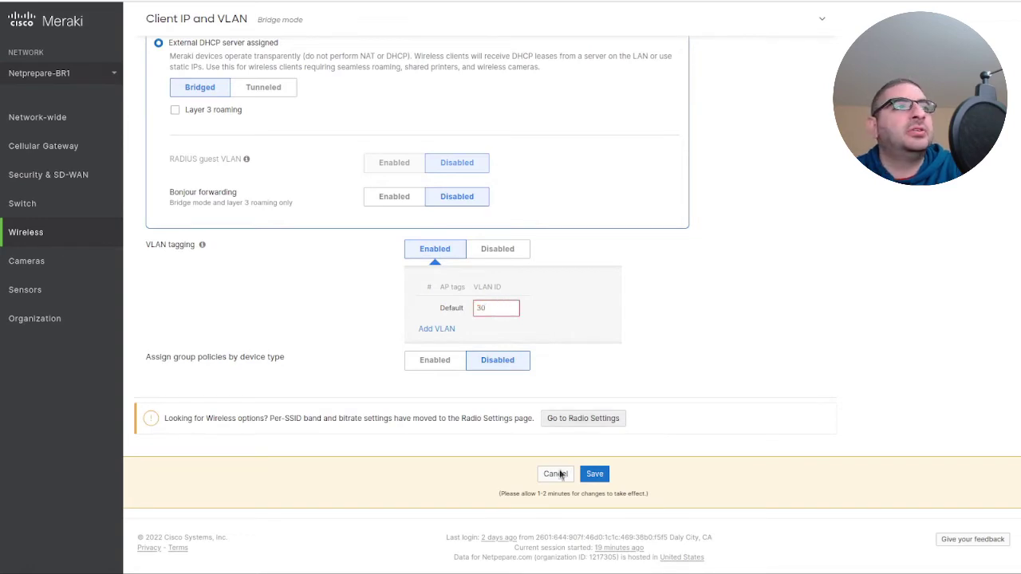
left_click(591, 475)
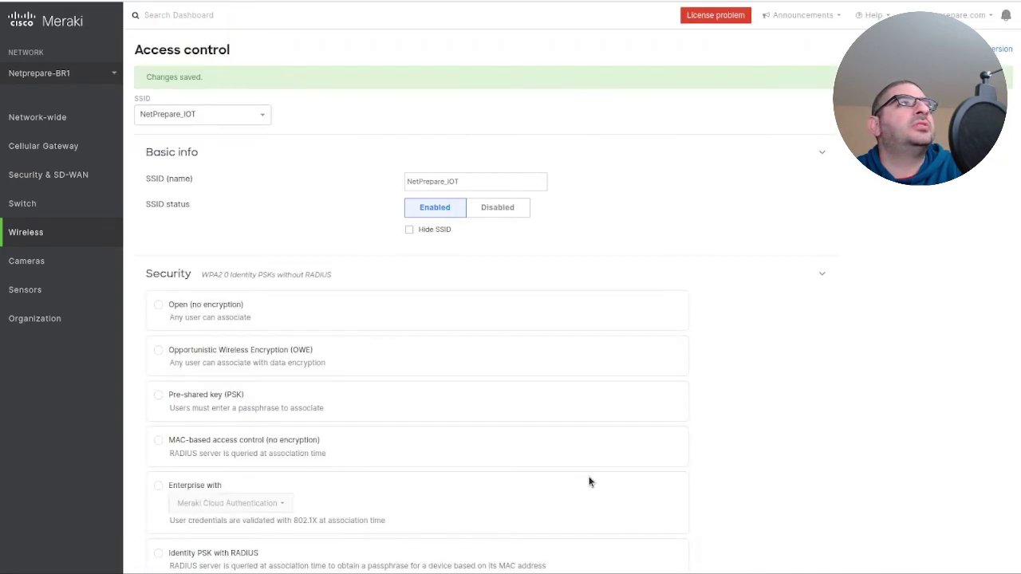
Create a new group policy named Ipads
mouse_move(83, 146)
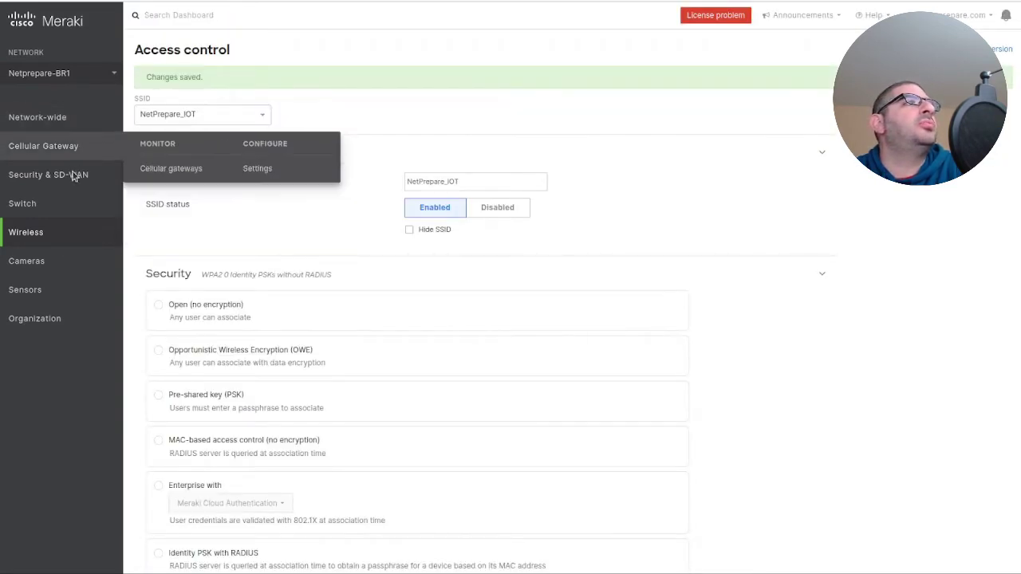
mouse_move(69, 120)
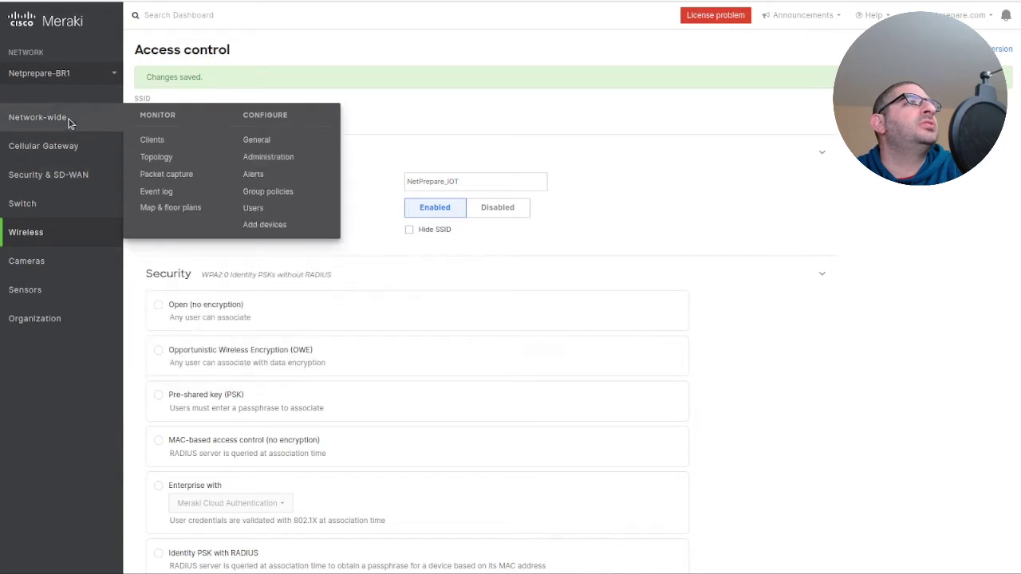
left_click(282, 194)
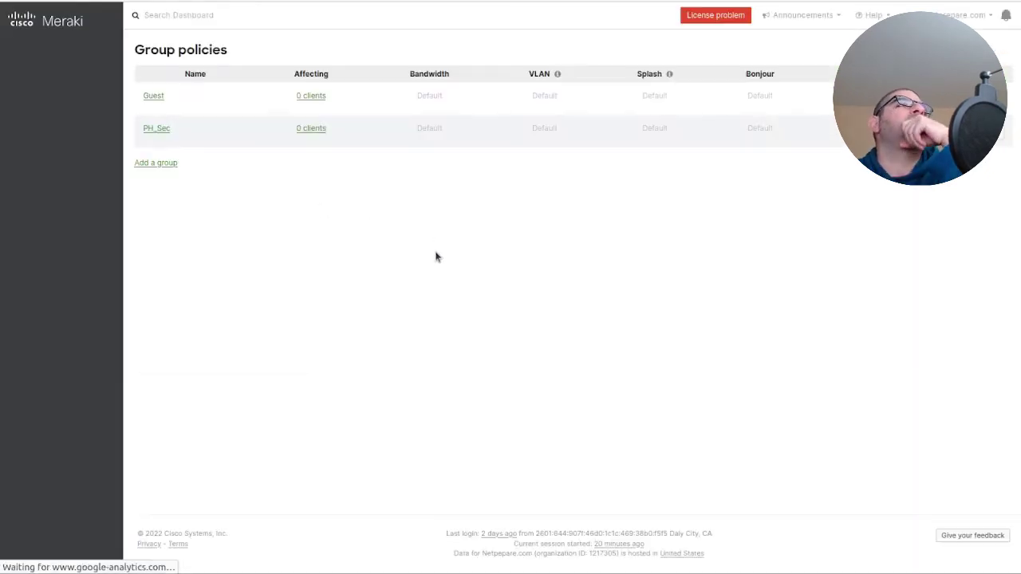
left_click(174, 164)
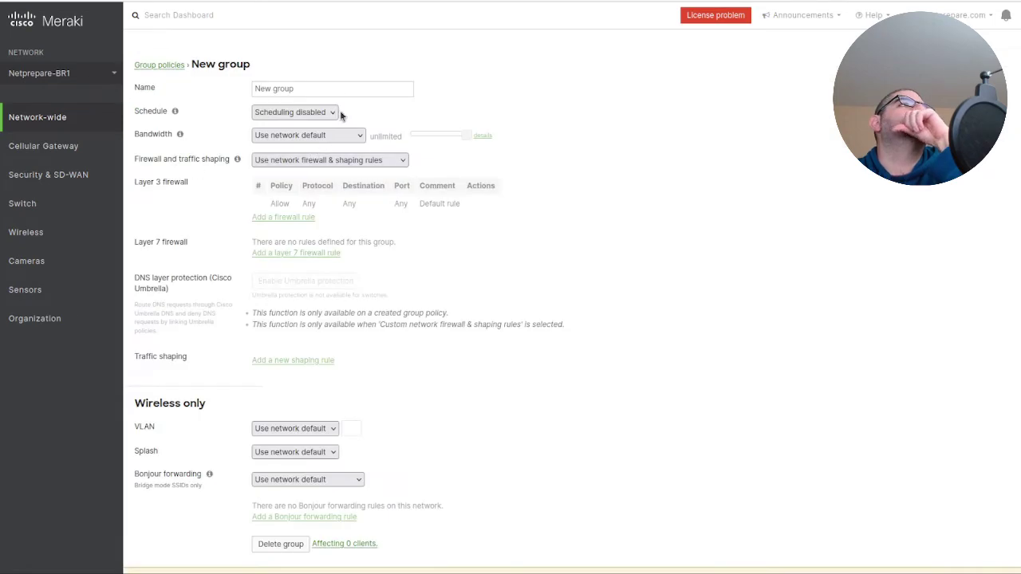
triple_click(348, 87)
type("Ipad")
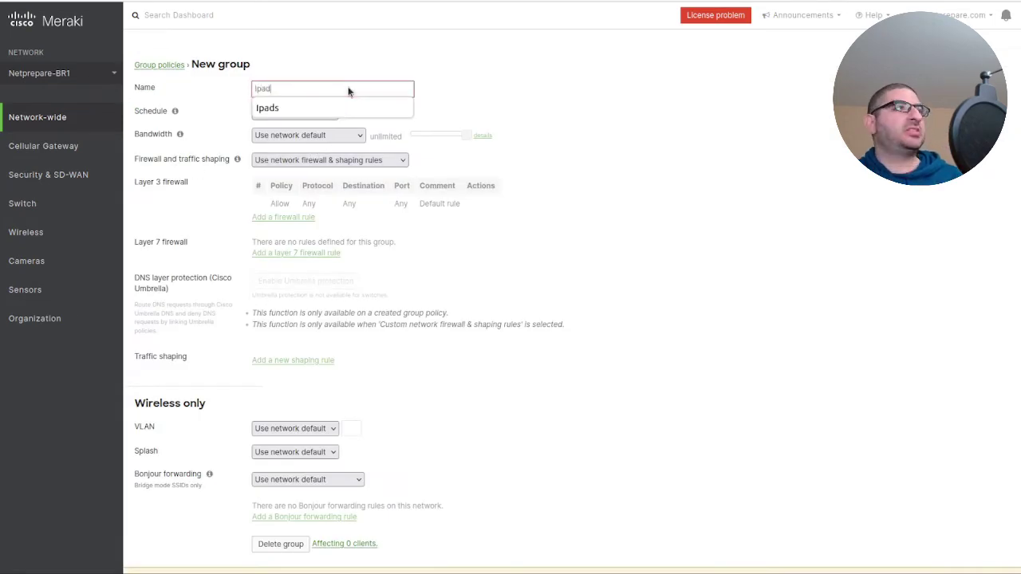
left_click(351, 108)
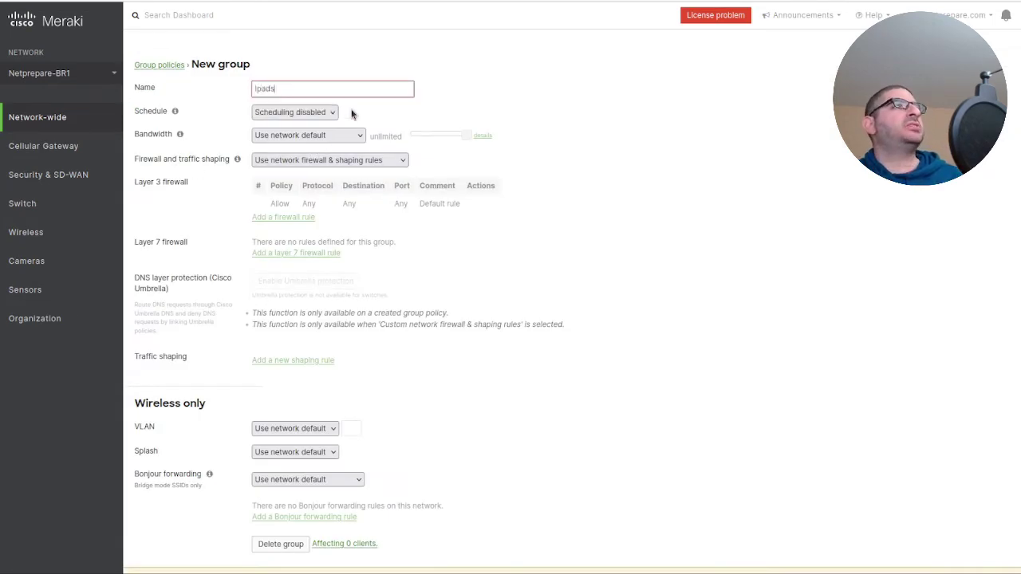
Switch Ipads to custom network firewall & shaping rules and add four Layer 3 rules
left_click(342, 159)
left_click(336, 206)
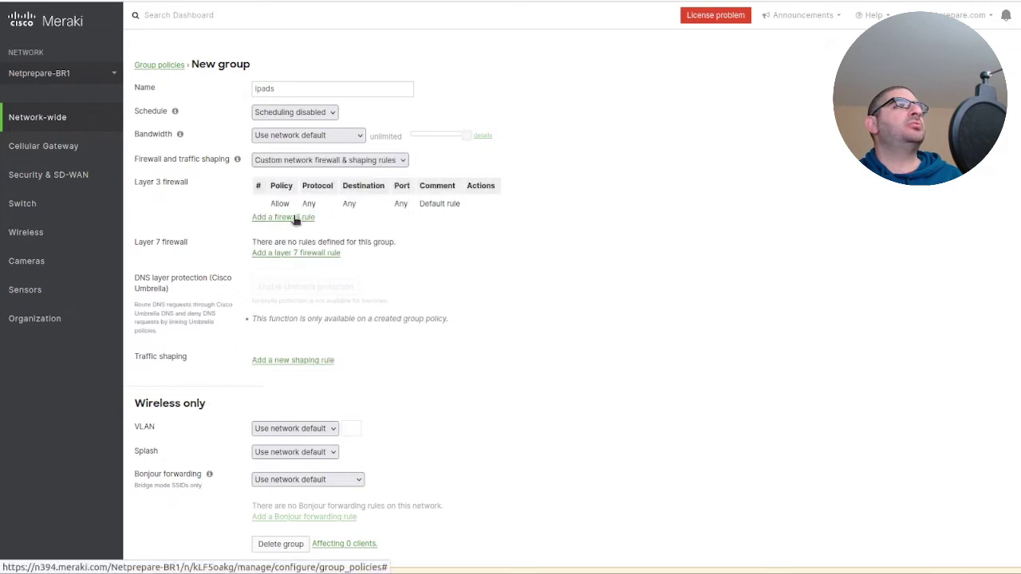
left_click(295, 219)
left_click(303, 237)
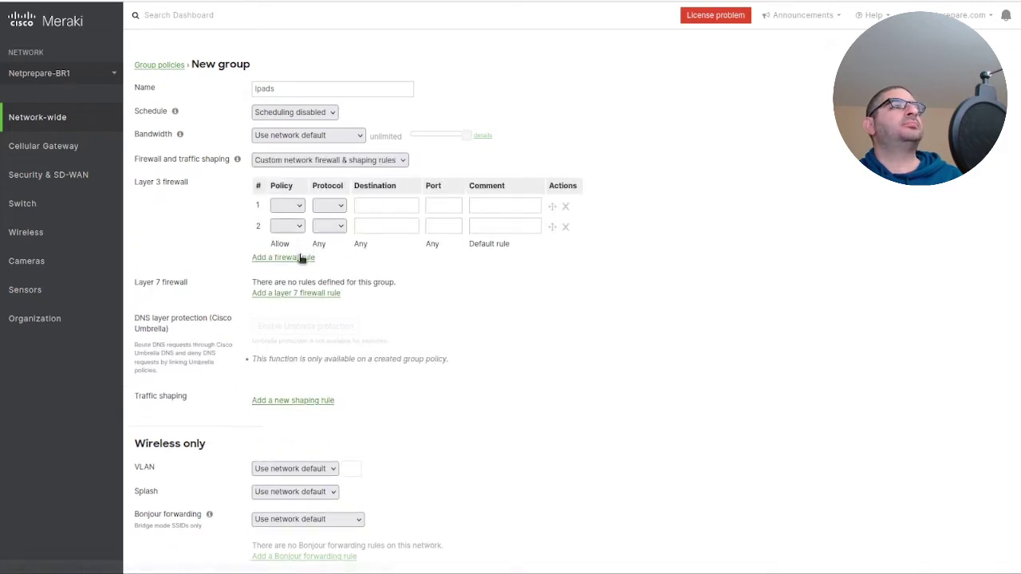
left_click(302, 257)
left_click(303, 279)
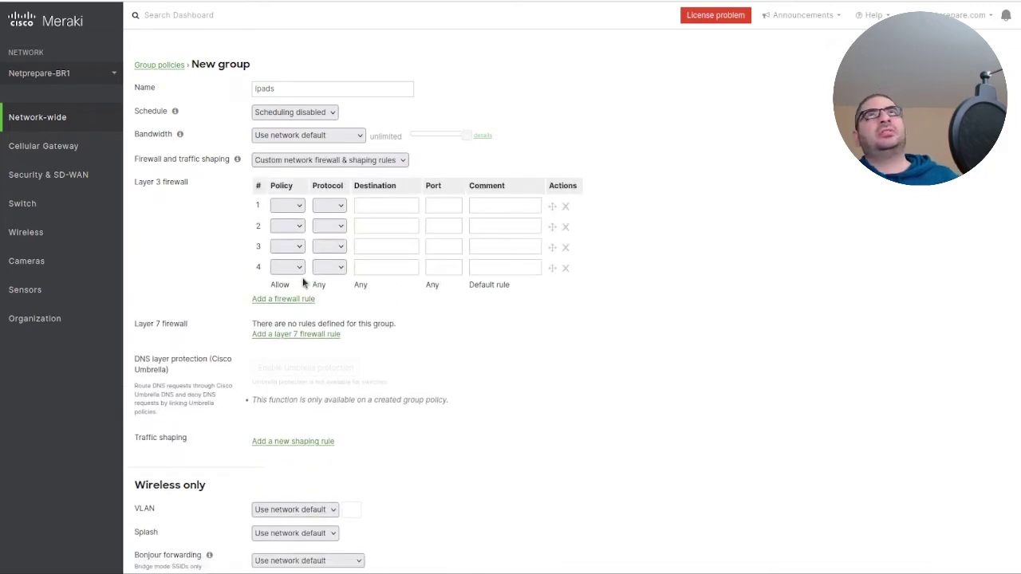
Make rule 1 Allow any protocol to destination 10.200.2.120/32
left_click(289, 205)
left_click(288, 221)
left_click(340, 206)
left_click(328, 272)
left_click(404, 201)
type("10.2")
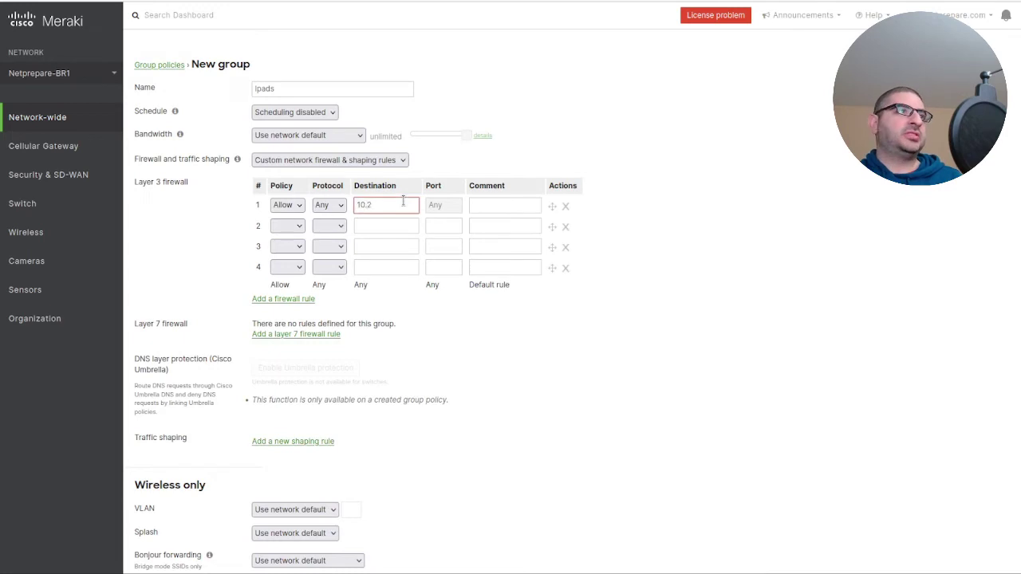
type("00.2.")
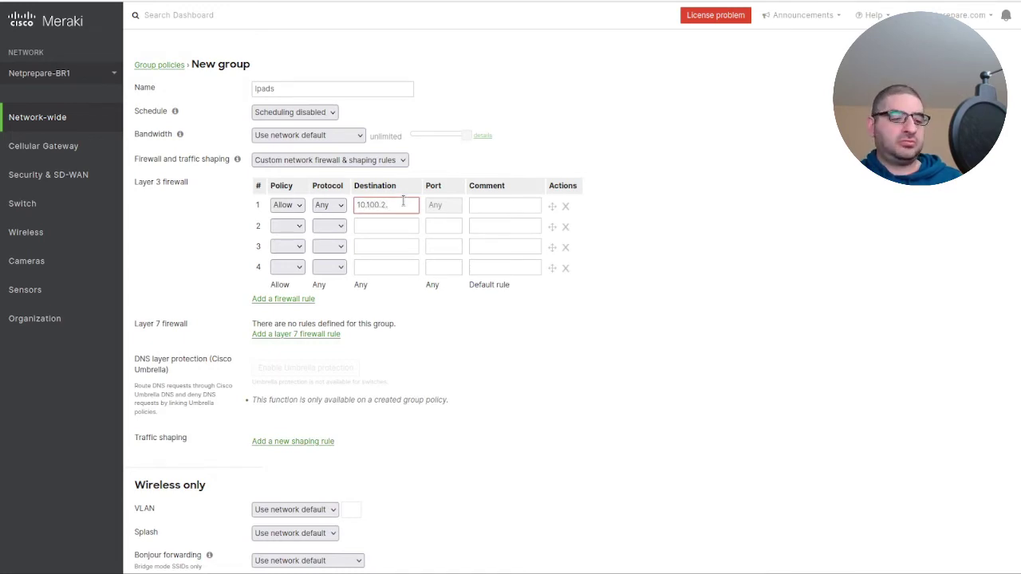
type("120")
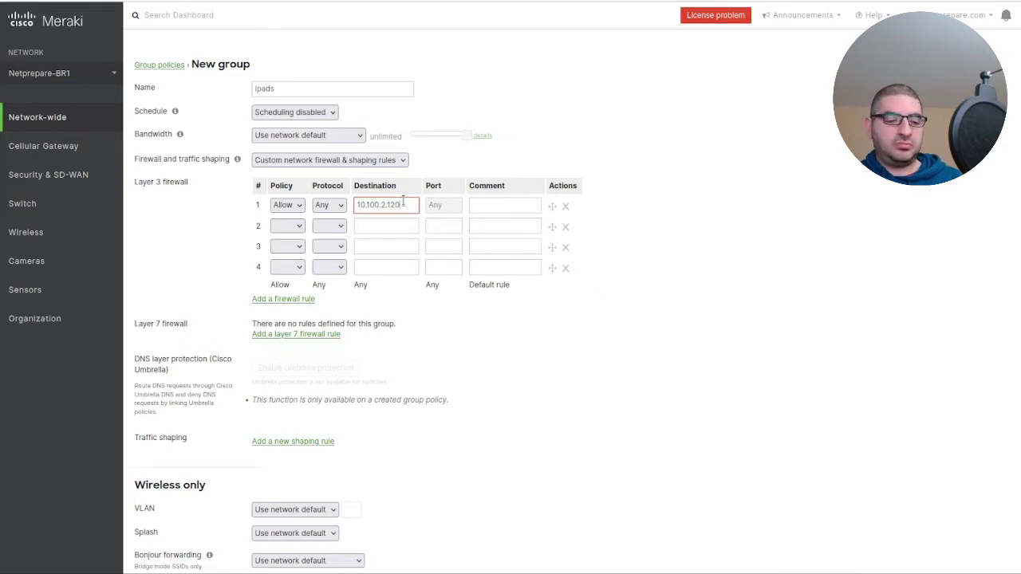
type("/32")
Set rules 2, 3 and 4 to Deny with protocol Any
left_click(287, 226)
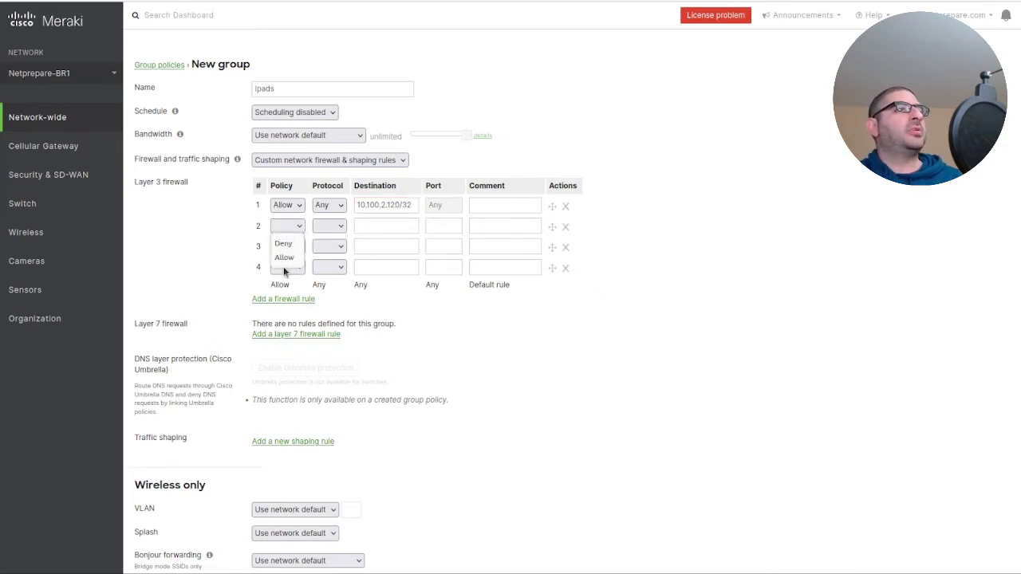
left_click(293, 250)
left_click(288, 247)
left_click(285, 272)
left_click(287, 267)
left_click(285, 292)
left_click(328, 226)
left_click(323, 286)
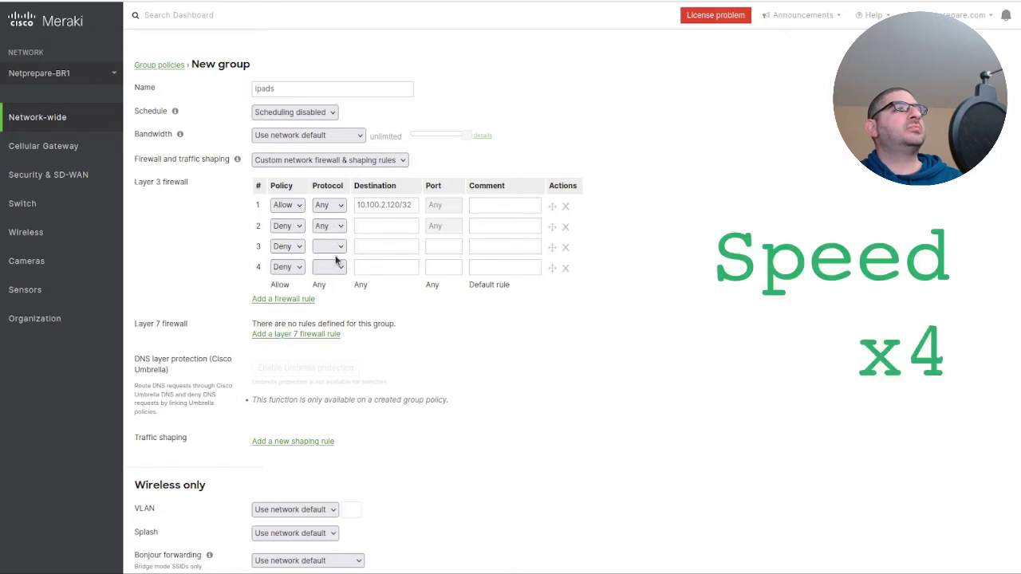
left_click(329, 246)
left_click(323, 306)
left_click(329, 267)
left_click(323, 327)
Give the deny rules destinations 10.0.0.0/8, 172.16.0.0/12 and 192.168.0.0/16
left_click(386, 226)
type("10.0.0.0/8")
key("Tab")
key("Tab")
type("172.16.0.0/12")
left_click(367, 267)
type("192.168.0.0/16")
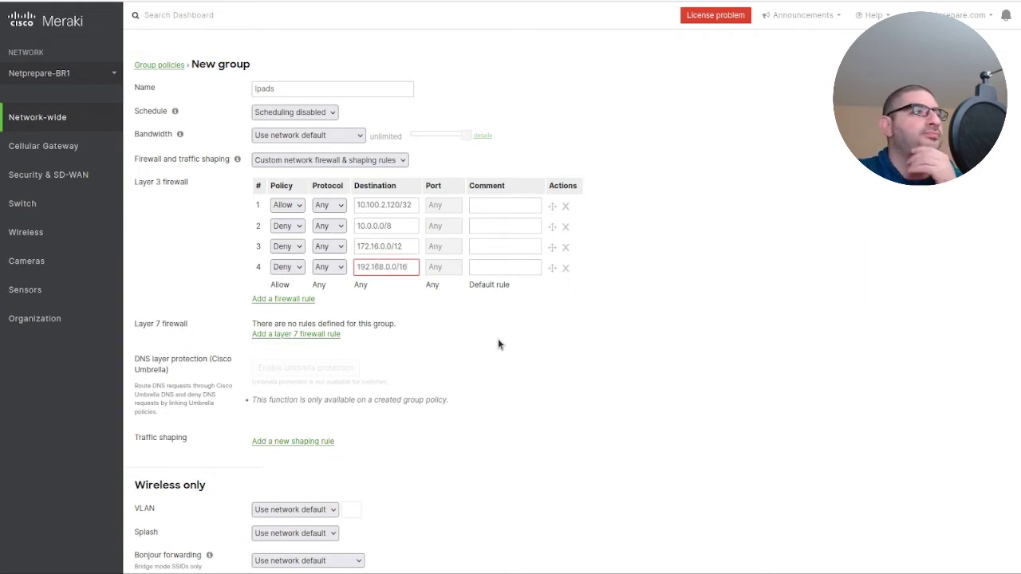
Scroll the Ipads group policy form down to its Save Changes button
scroll(498, 338, "down", 3)
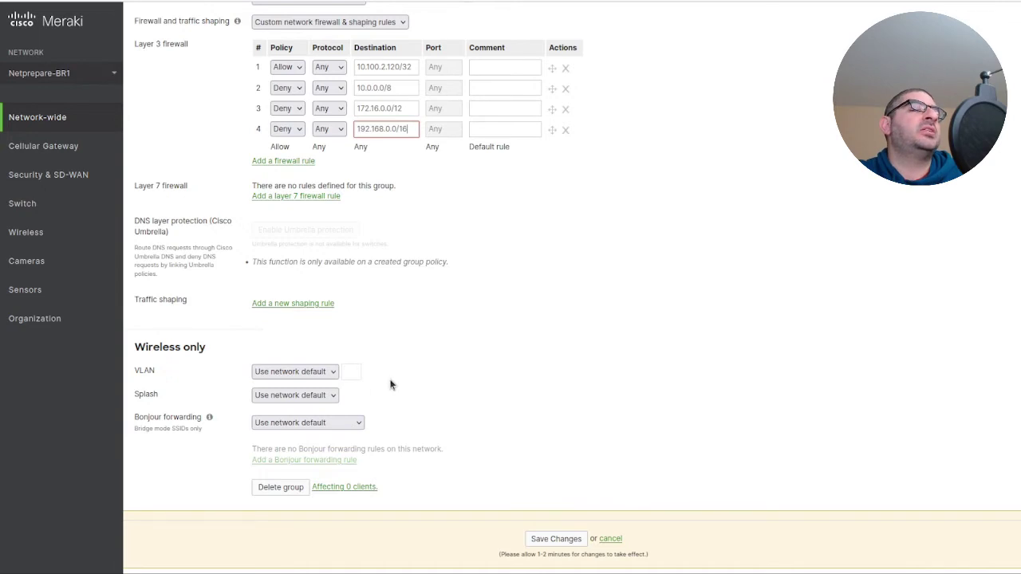
scroll(300, 407, "up", 1)
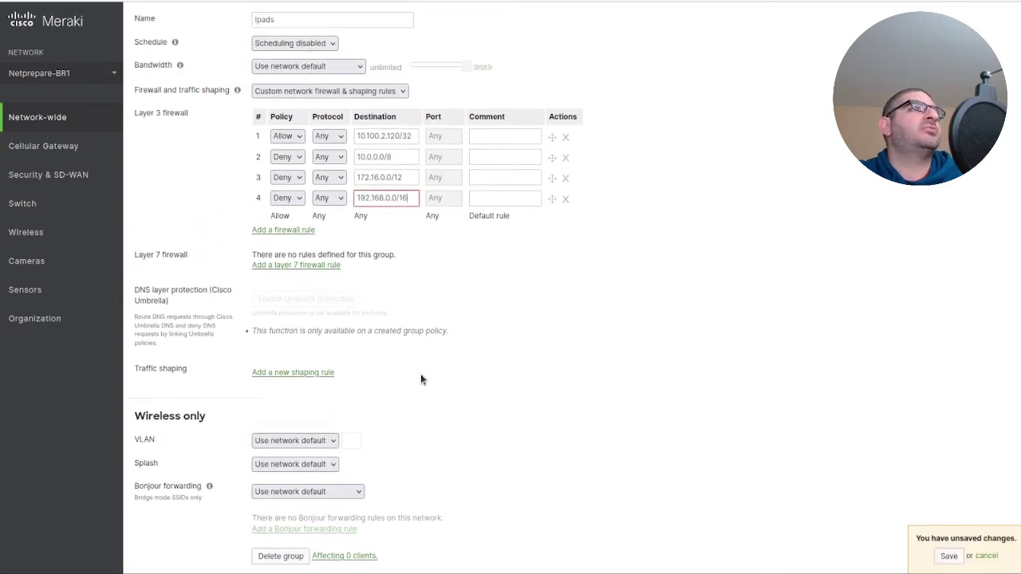
scroll(422, 380, "down", 2)
Save the Ipads policy and start a new group policy named Voip
left_click(568, 477)
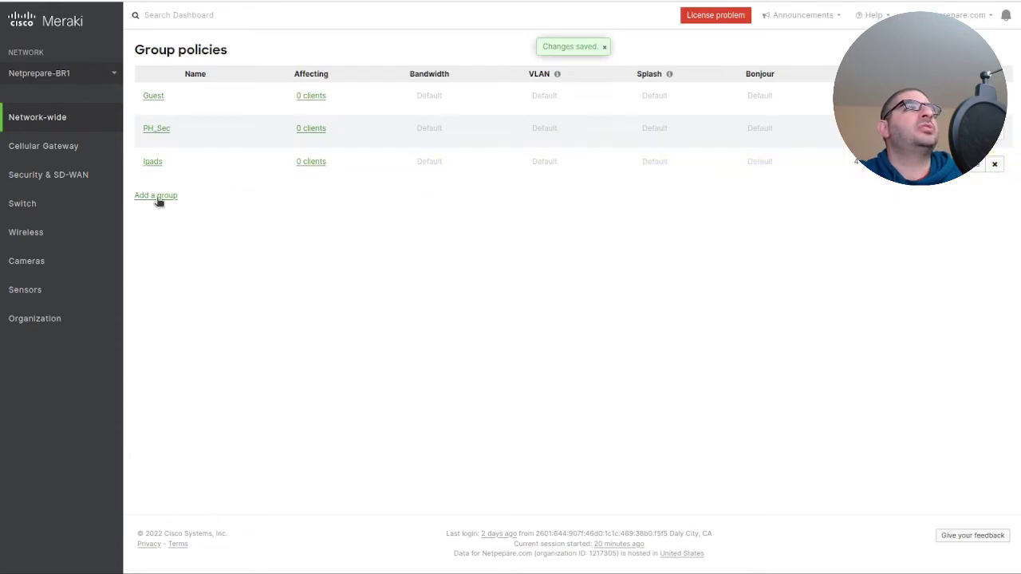
left_click(158, 199)
triple_click(348, 94)
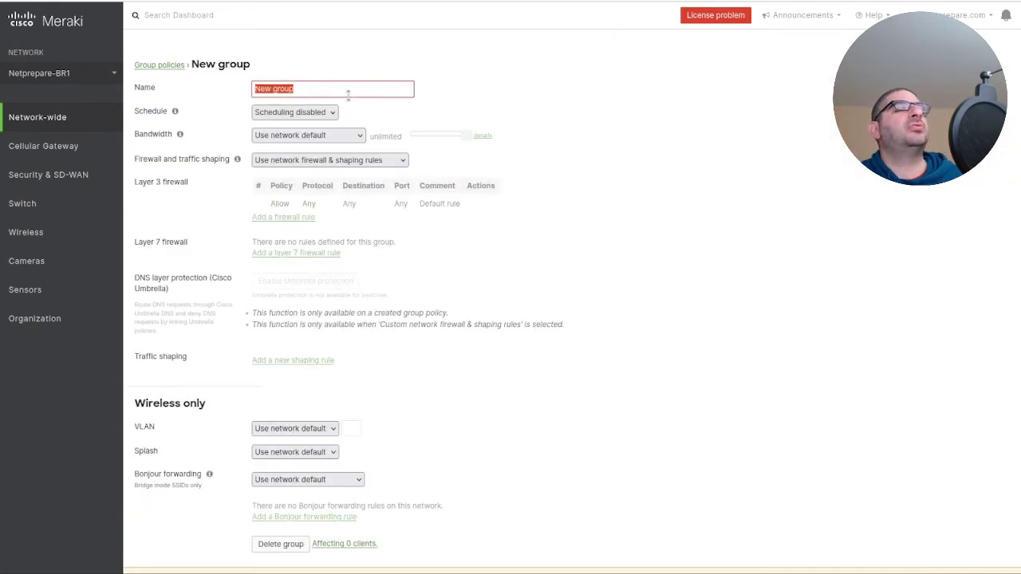
type("Voip")
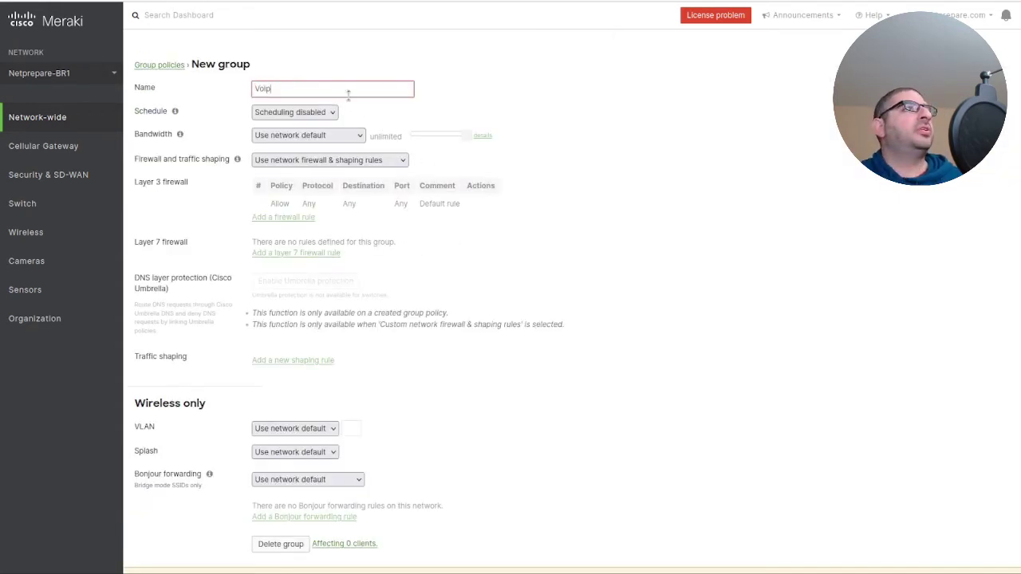
Give Voip custom firewall rules and add two Layer 3 rules
left_click(351, 159)
left_click(359, 200)
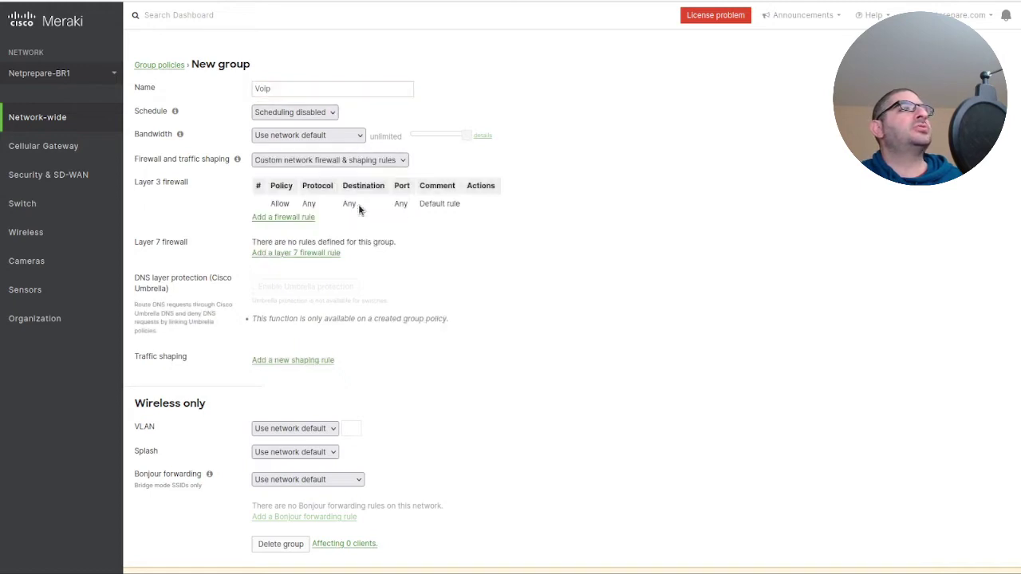
left_click(305, 217)
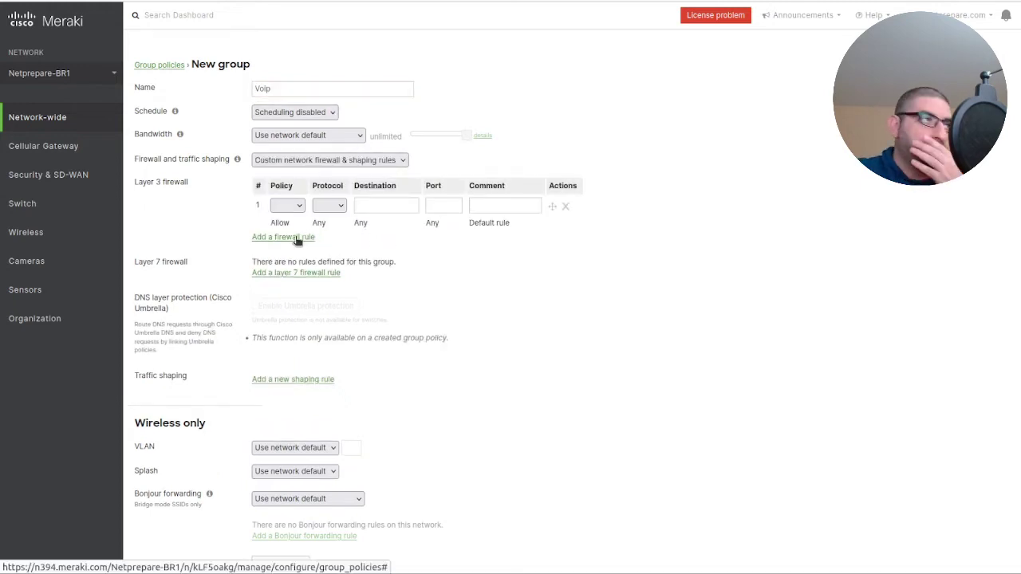
left_click(296, 238)
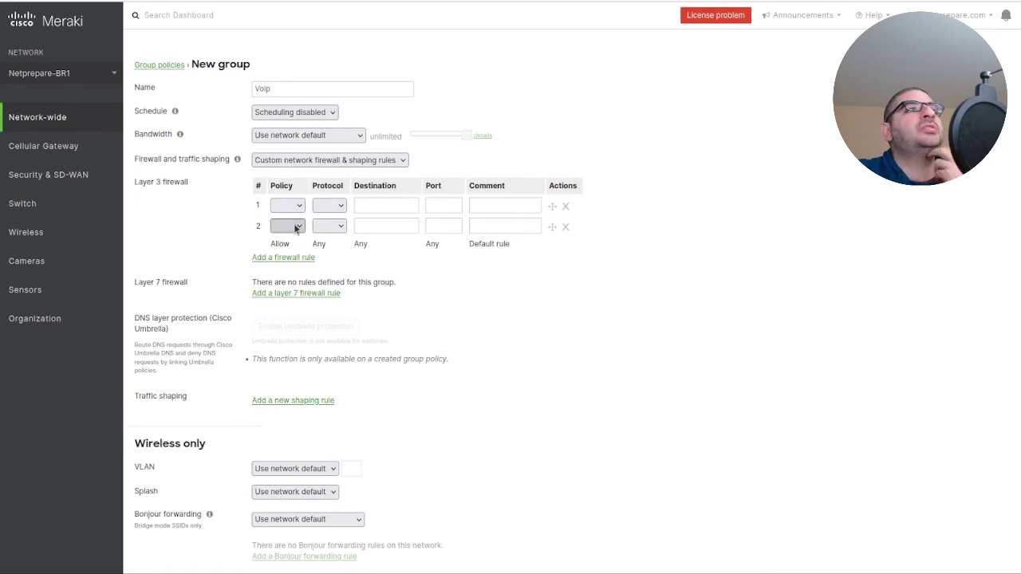
Make rule 2 Deny protocol Any to destination Any
left_click(291, 227)
left_click(299, 252)
left_click(333, 227)
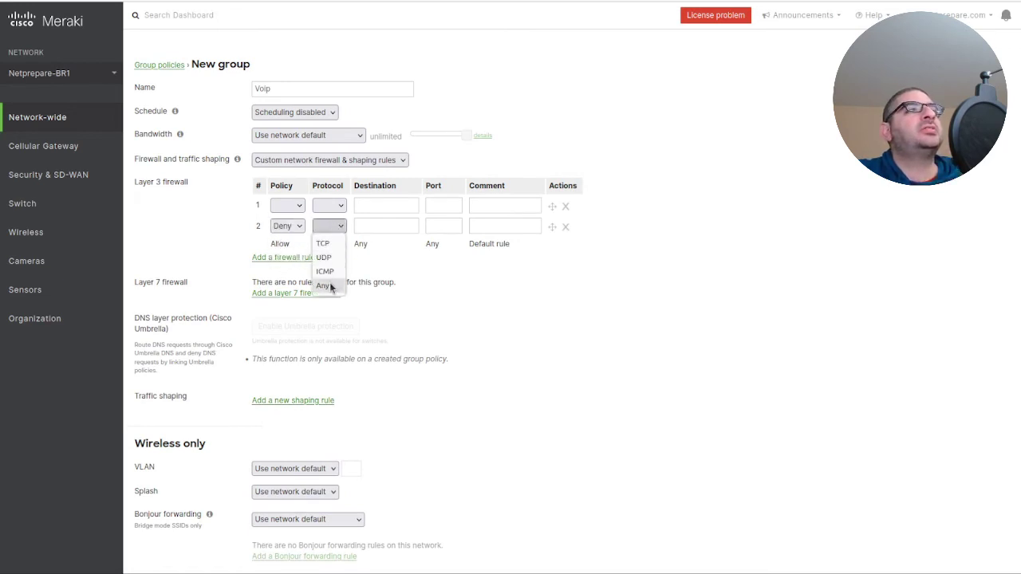
left_click(323, 240)
left_click(382, 230)
type("Any")
Make rule 1 Allow with protocol Any, and add a third rule placed above the deny rule
left_click(288, 207)
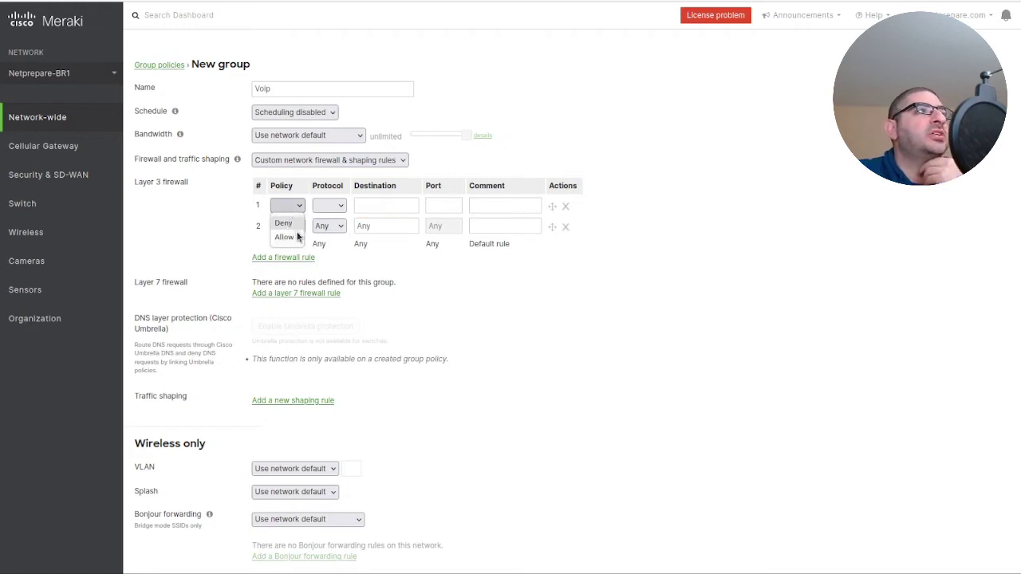
left_click(284, 237)
left_click(330, 205)
left_click(324, 220)
left_click(386, 205)
left_click(271, 257)
left_click_drag(556, 246, 554, 227)
Set rule 1's destination to 10.200.1.0/26 and rule 2 to Any protocol, destination 10.100.0.0/26
left_click(384, 205)
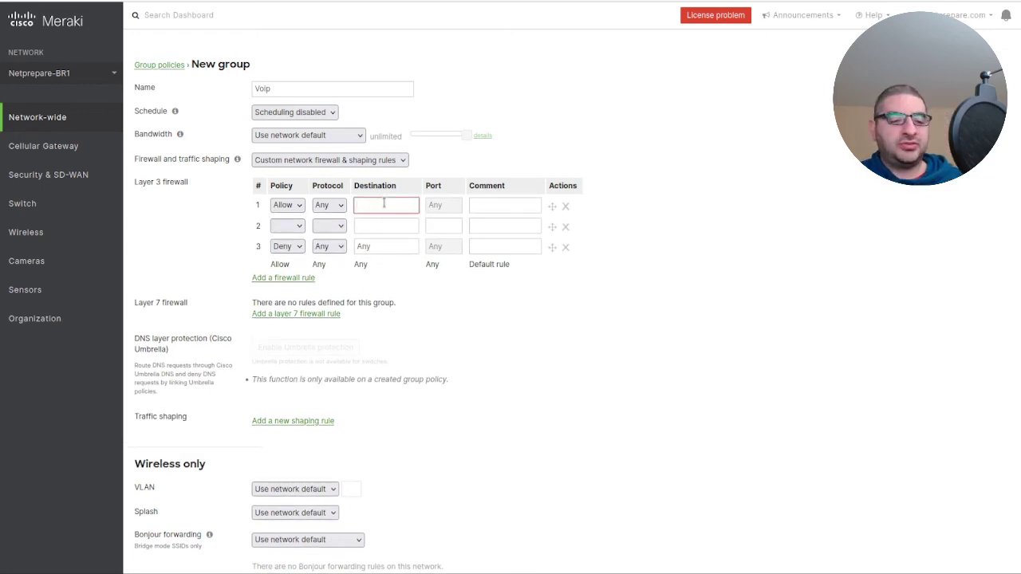
type("10.200.")
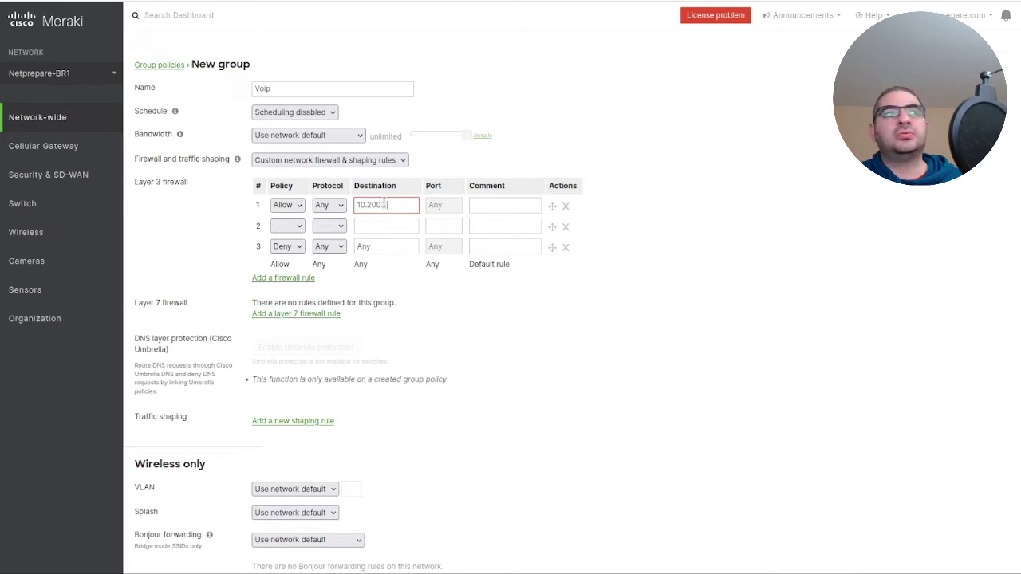
type("1.0")
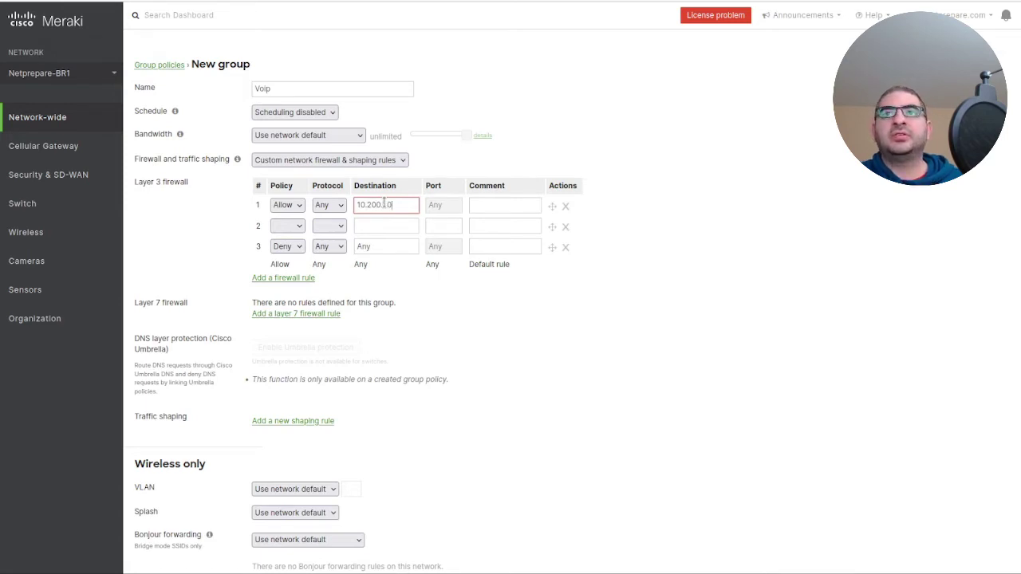
type("/26")
left_click(297, 228)
left_click(328, 226)
left_click(331, 286)
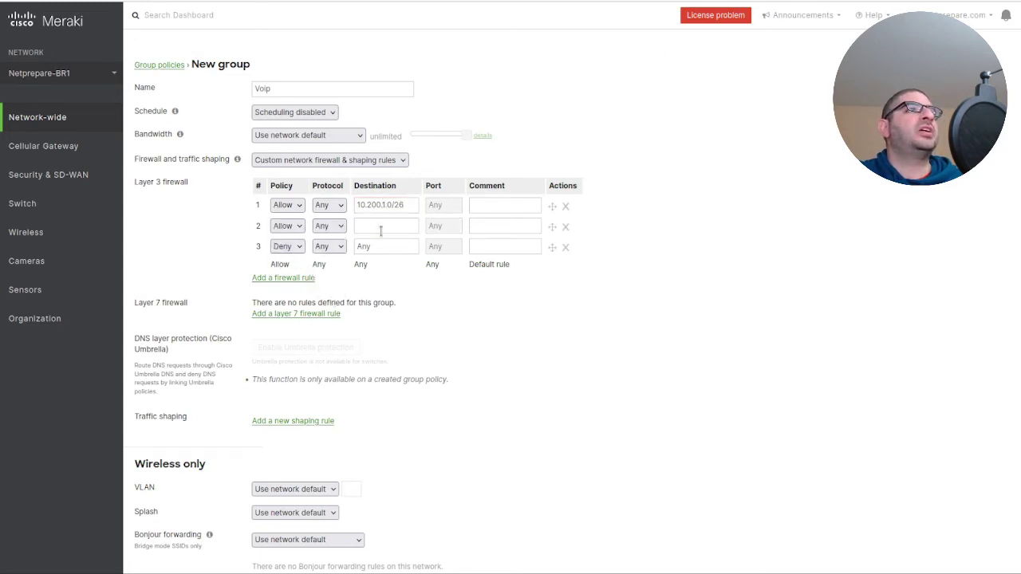
left_click(381, 228)
type("10.100.")
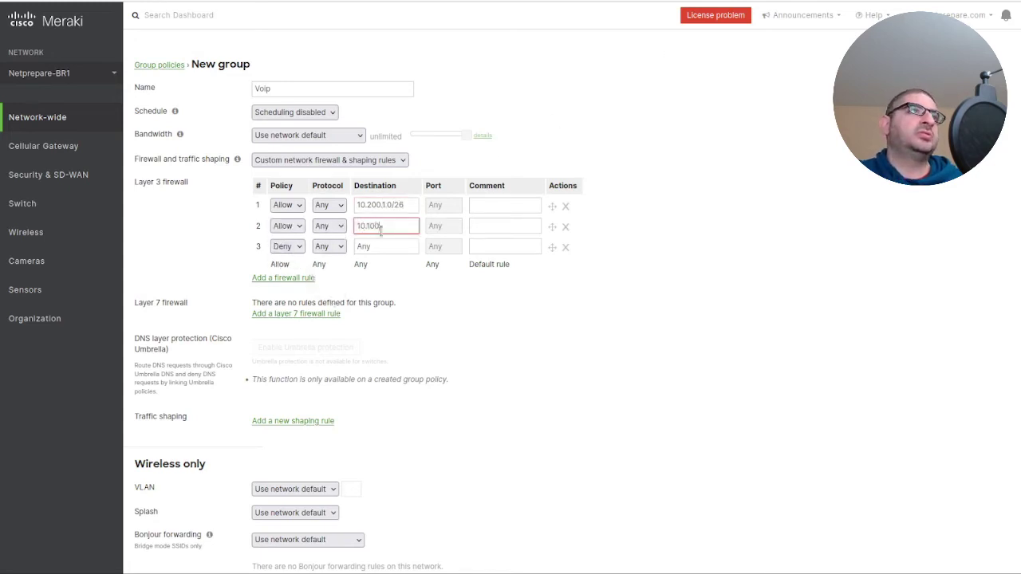
type("0.0/")
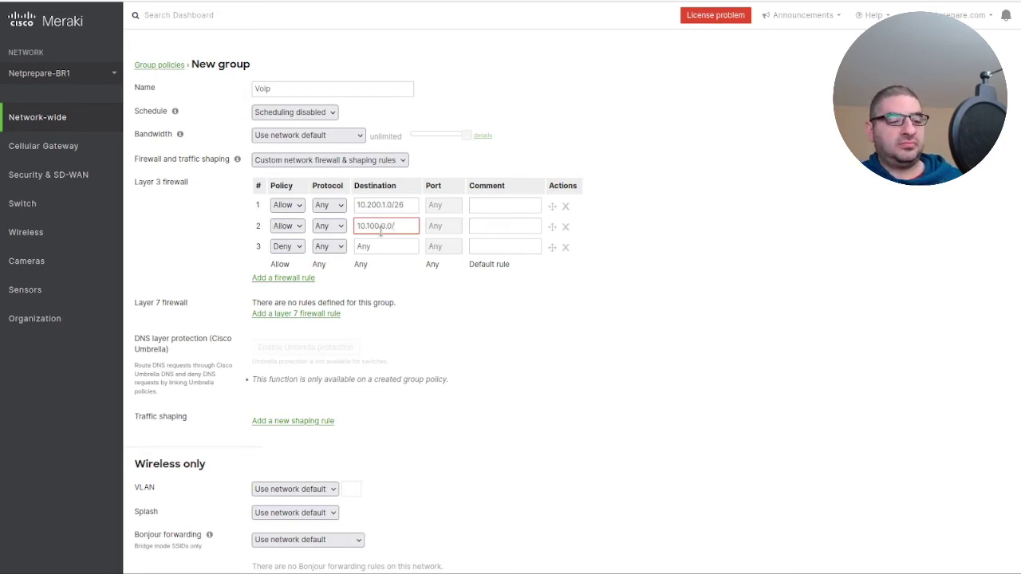
type("26")
Add another blank firewall rule and move it to the top of the list
left_click(618, 351)
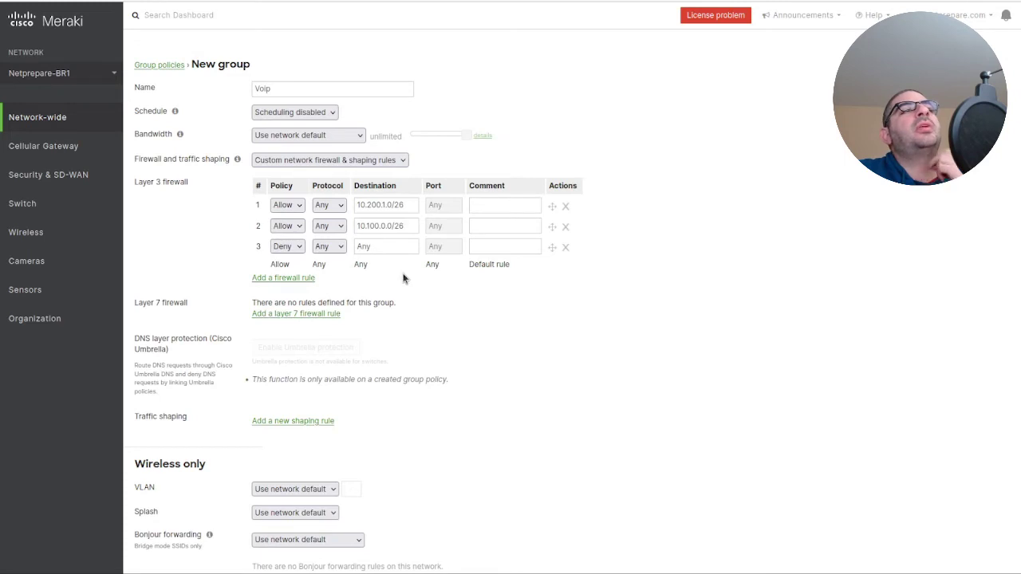
left_click(292, 279)
left_click_drag(552, 268, 564, 208)
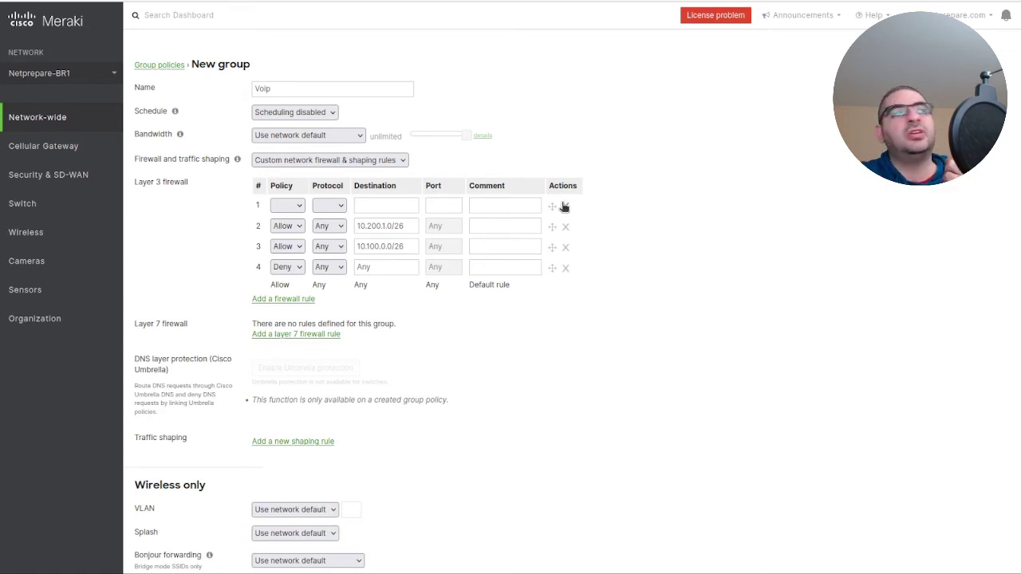
Make the top Voip rule Allow any protocol to 10.200.0.0/25
left_click(294, 208)
left_click(295, 226)
left_click(323, 208)
left_click(325, 268)
left_click(377, 206)
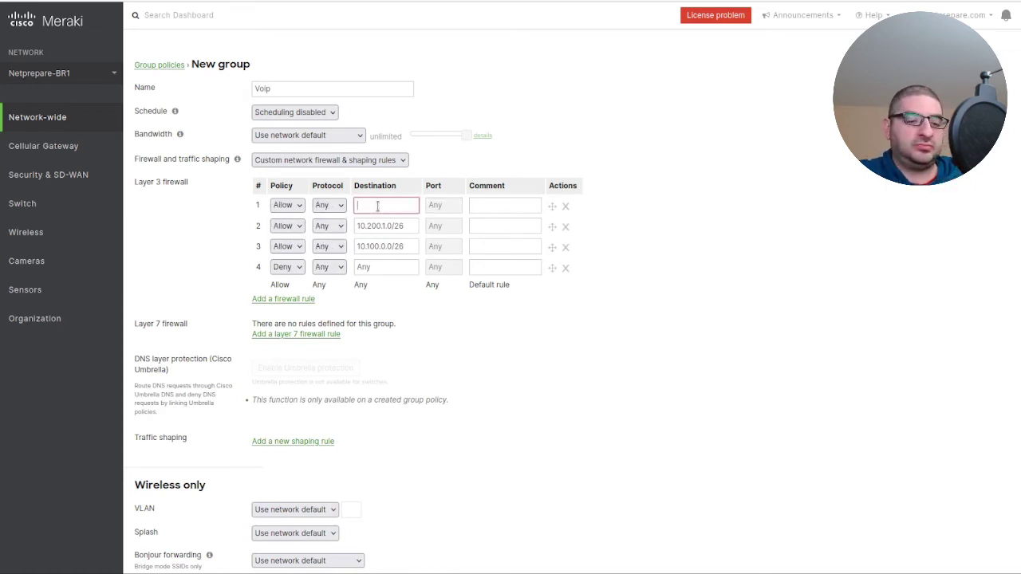
type("10.200.")
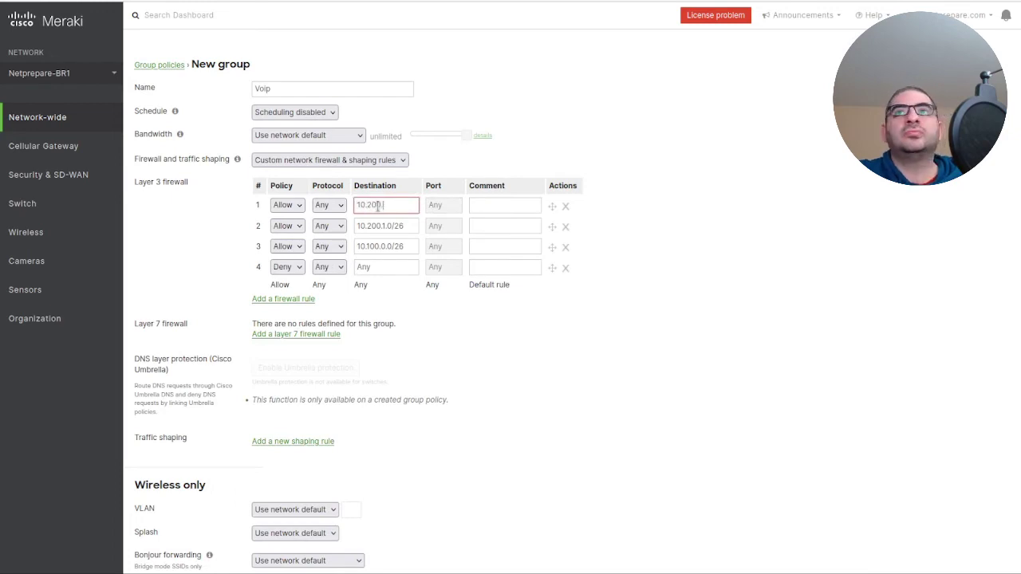
type("0.0")
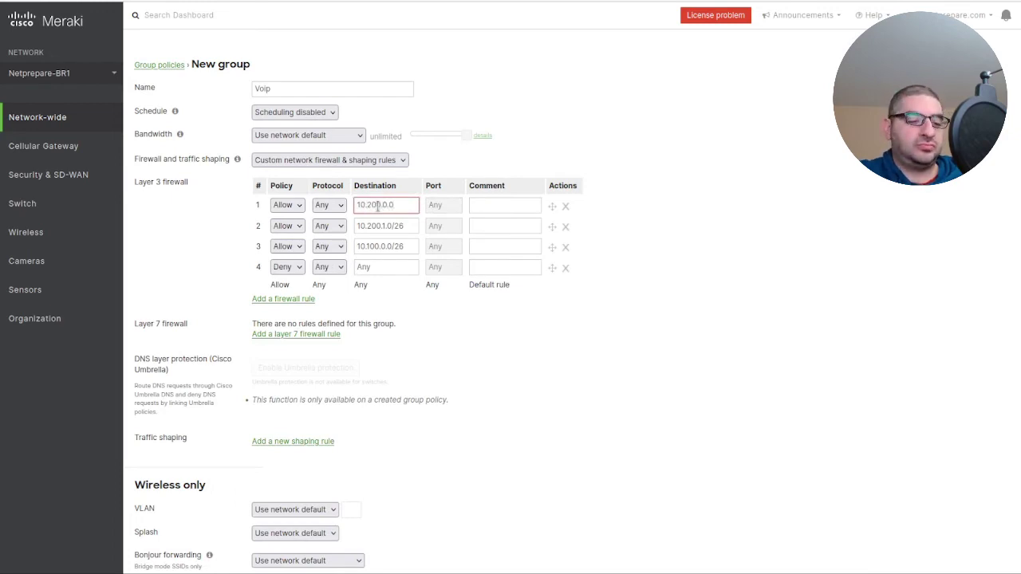
type("/25")
left_click(803, 301)
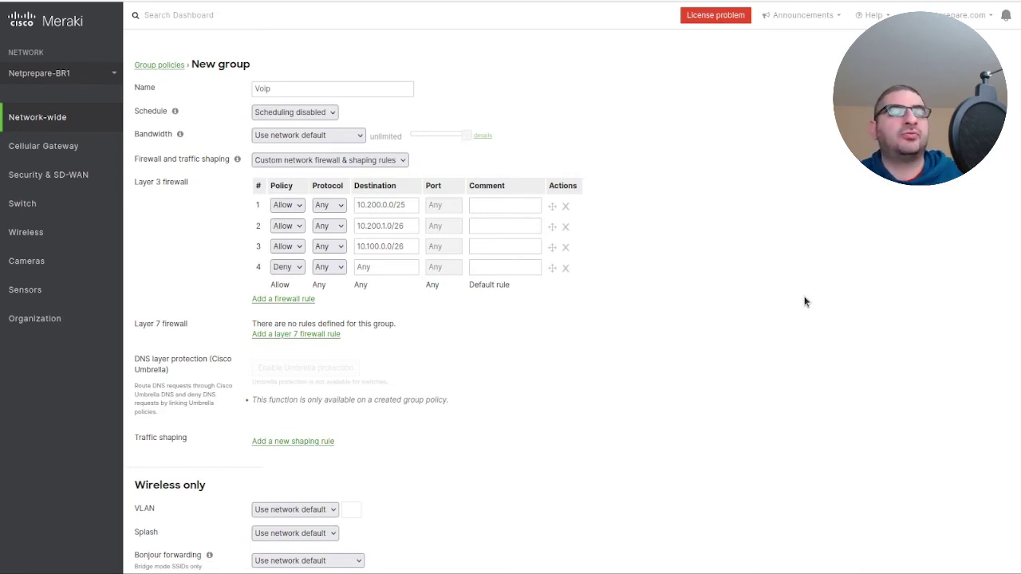
Save the Voip policy, then reopen NetPrepare_IOT's access control settings
scroll(583, 349, "down", 5)
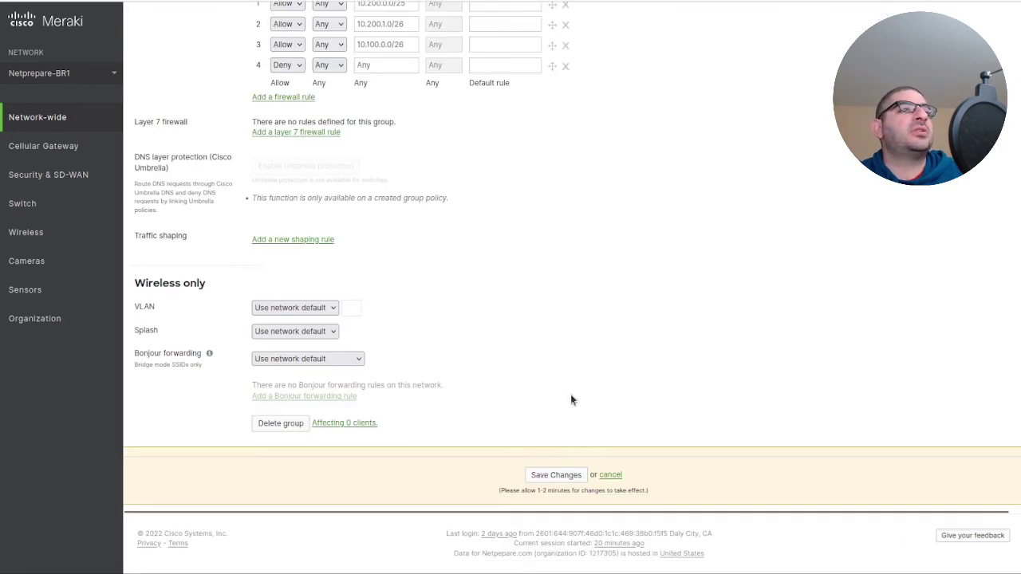
left_click(563, 483)
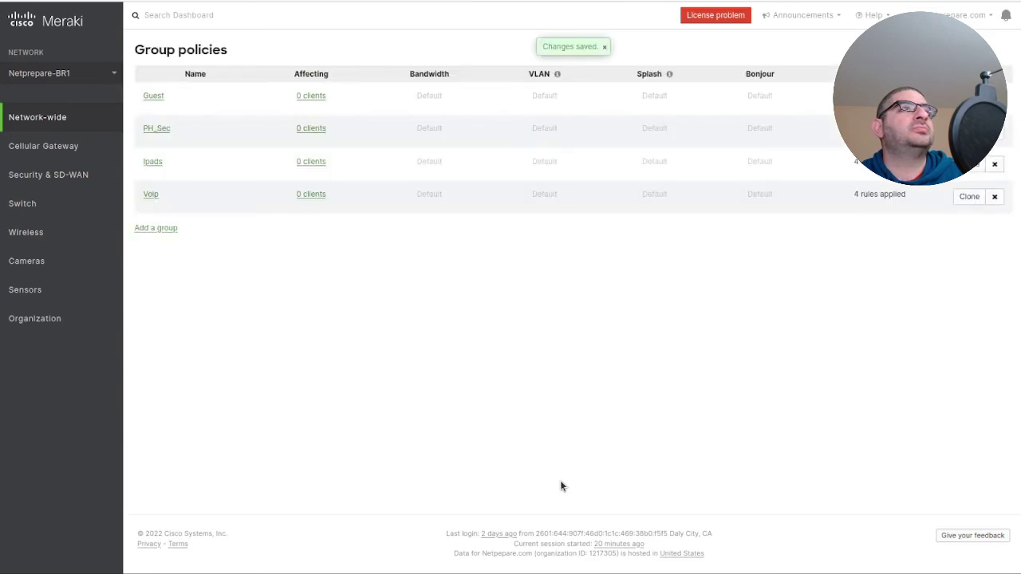
mouse_move(70, 203)
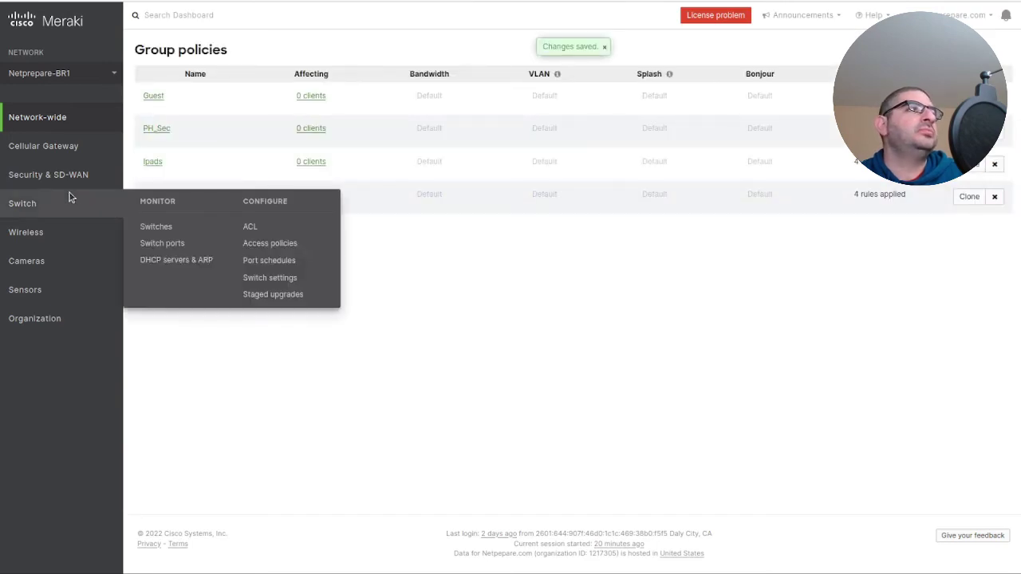
mouse_move(53, 247)
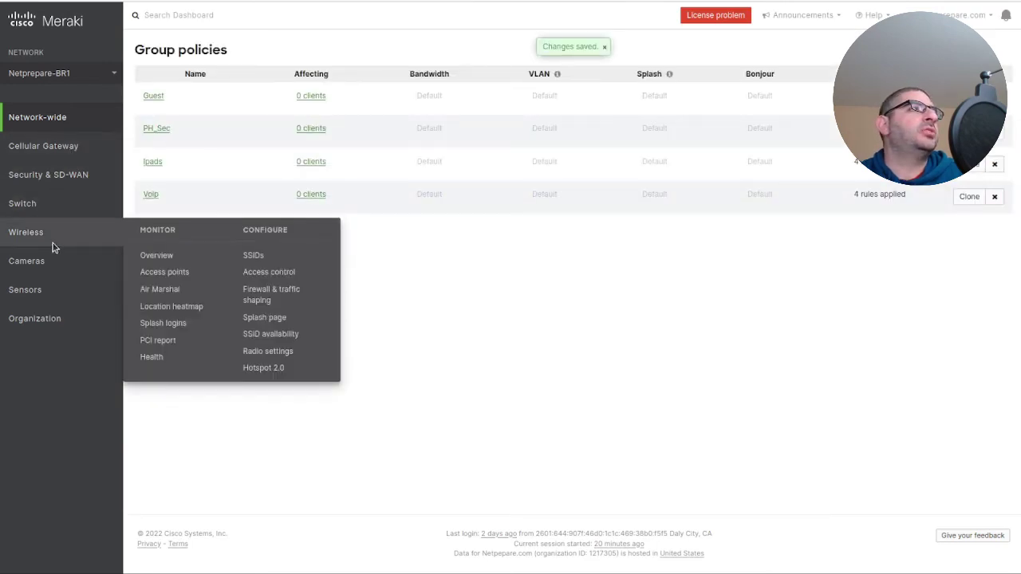
left_click(252, 257)
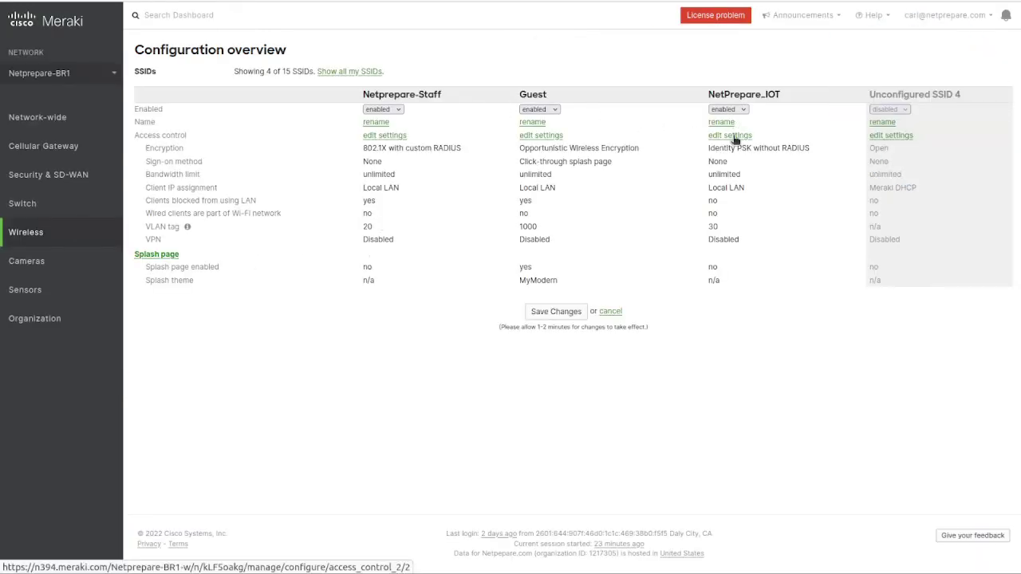
left_click(734, 138)
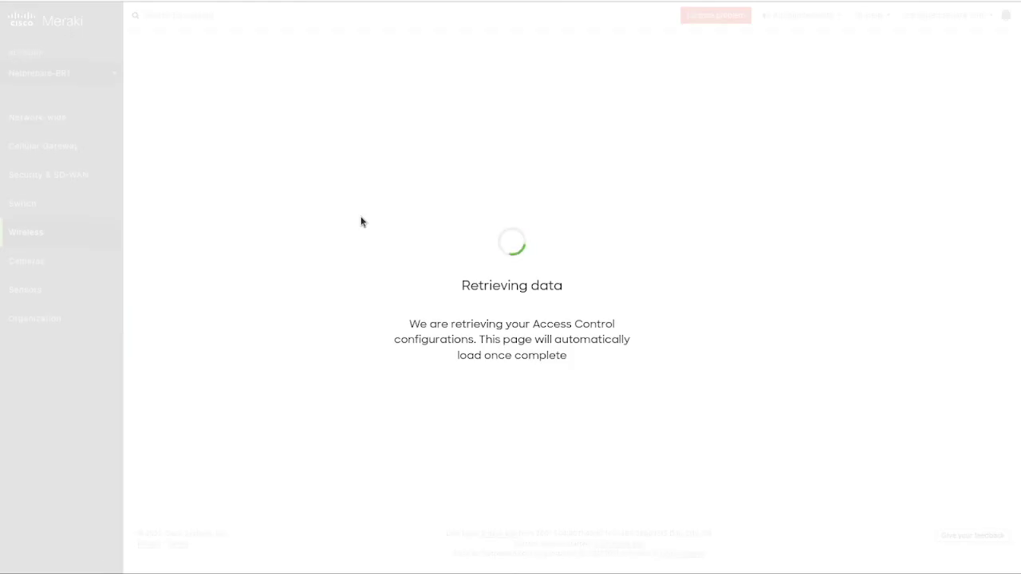
scroll(359, 351, "down", 5)
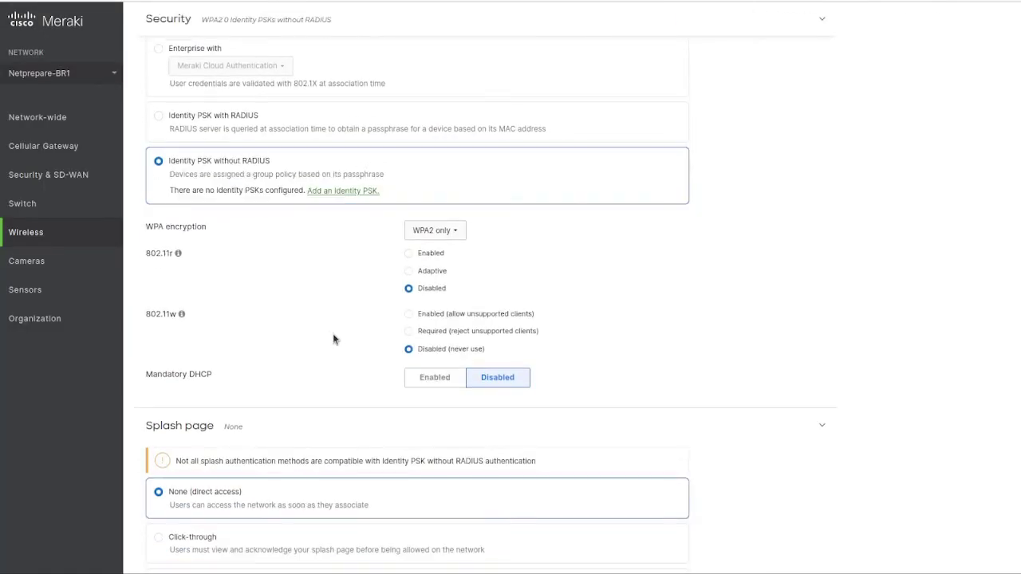
Add an Identity PSK for Ipads mapped to the Ipads group policy
scroll(330, 337, "up", 2)
left_click(335, 328)
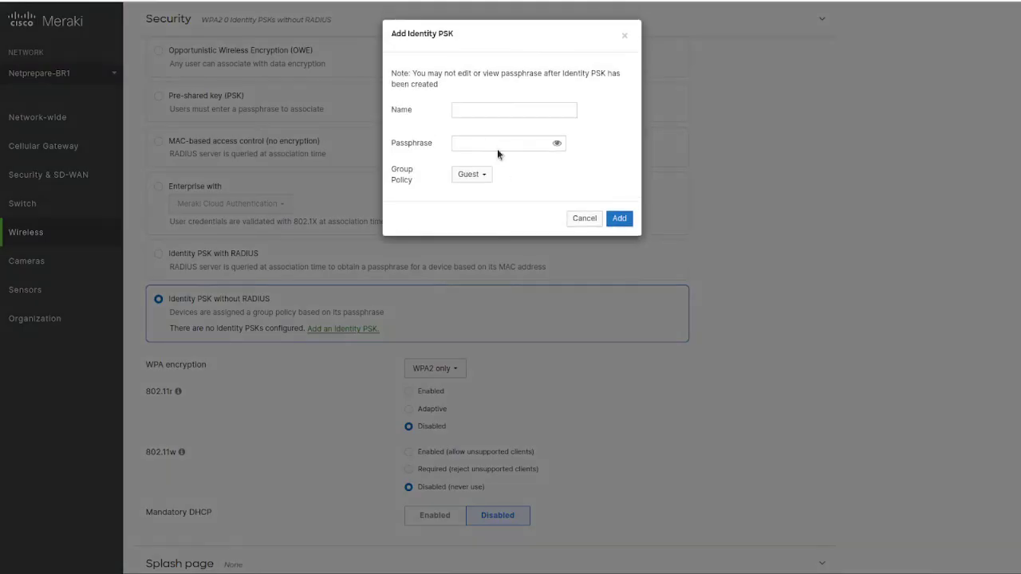
left_click(482, 172)
left_click(484, 224)
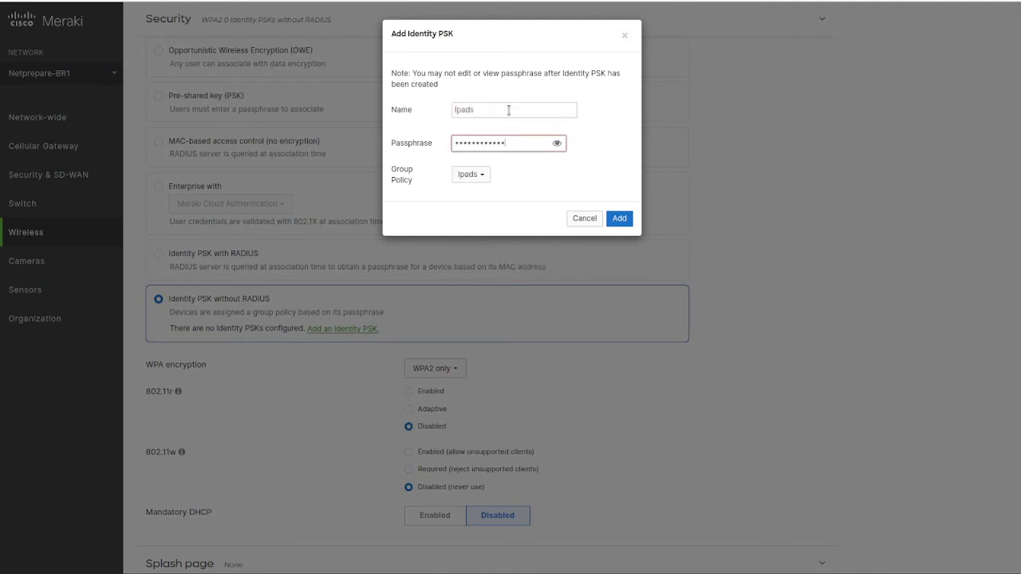
left_click(620, 219)
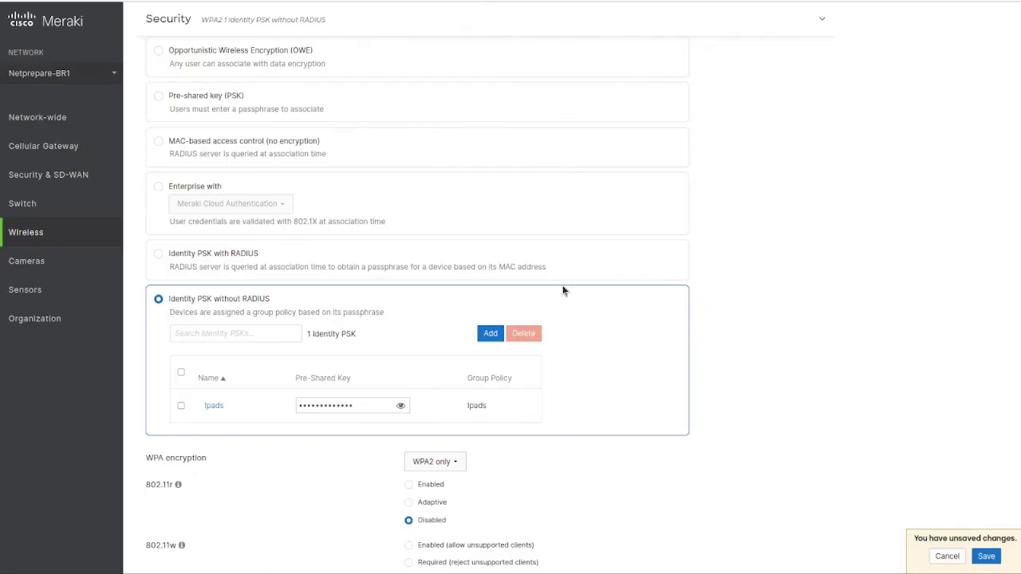
Add an Identity PSK for Voip mapped to the Voip group policy
left_click(490, 333)
left_click(477, 175)
left_click(488, 266)
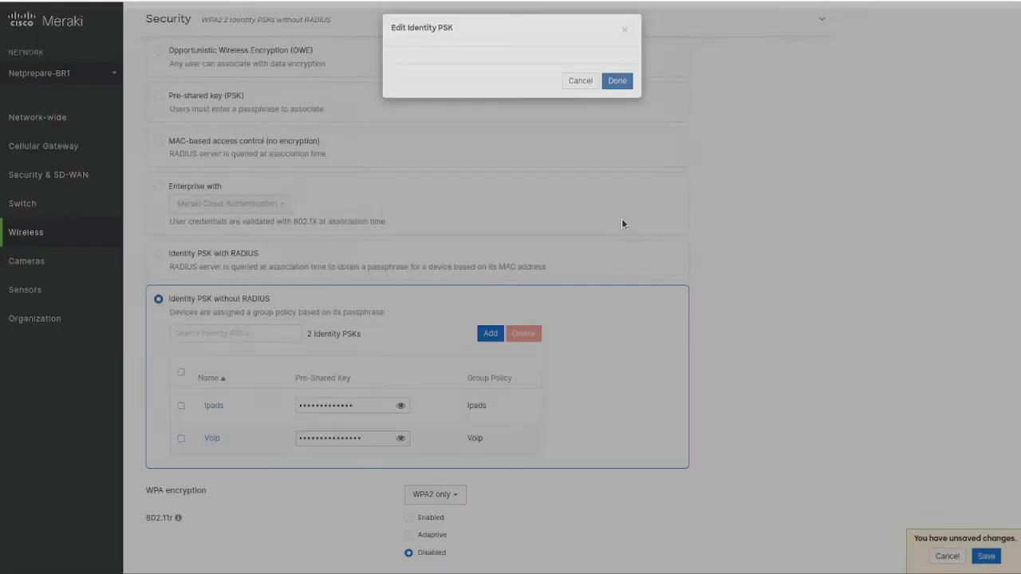
left_click(621, 219)
scroll(751, 381, "down", 8)
scroll(790, 418, "down", 7)
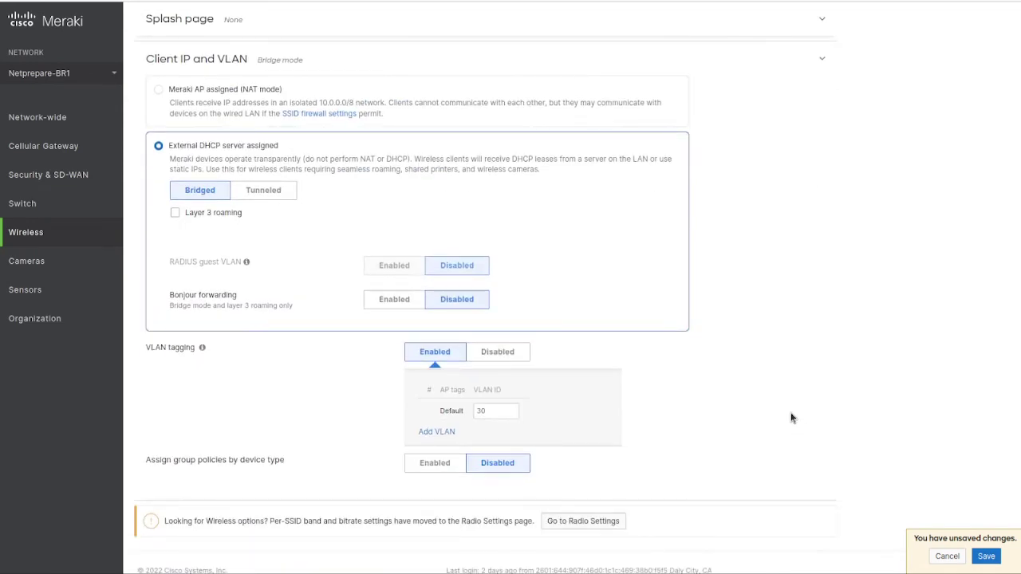
Save the NetPrepare_IOT access control changes with the Ipads and Voip Identity PSKs
left_click(598, 541)
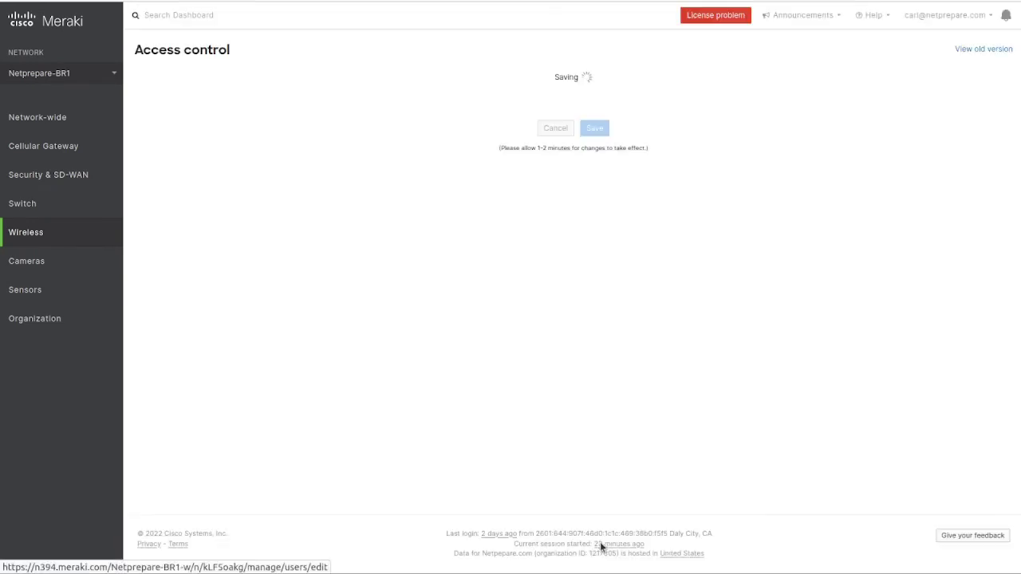